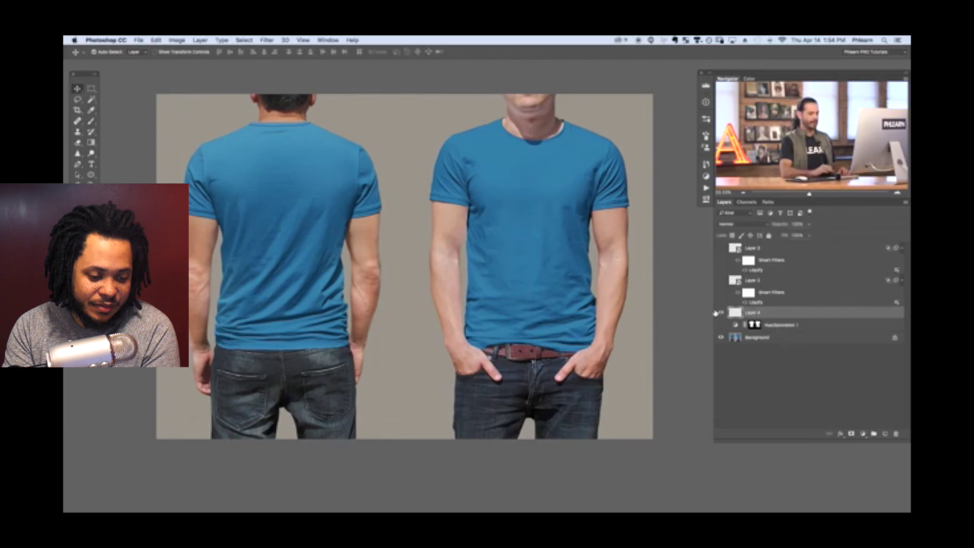
Try to select the blue shirts with Color Range by sampling the fabric of the front-view shirt.
left_click(243, 40)
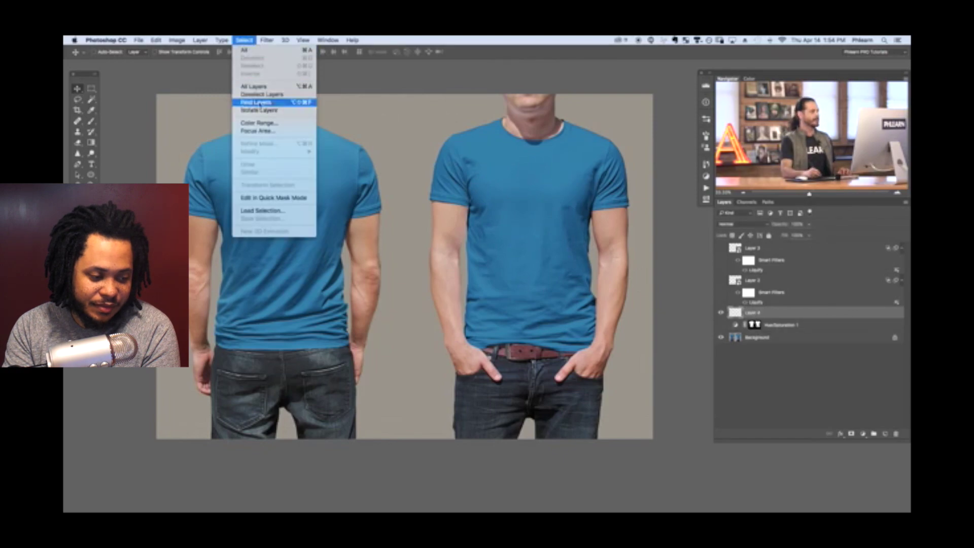
left_click(259, 123)
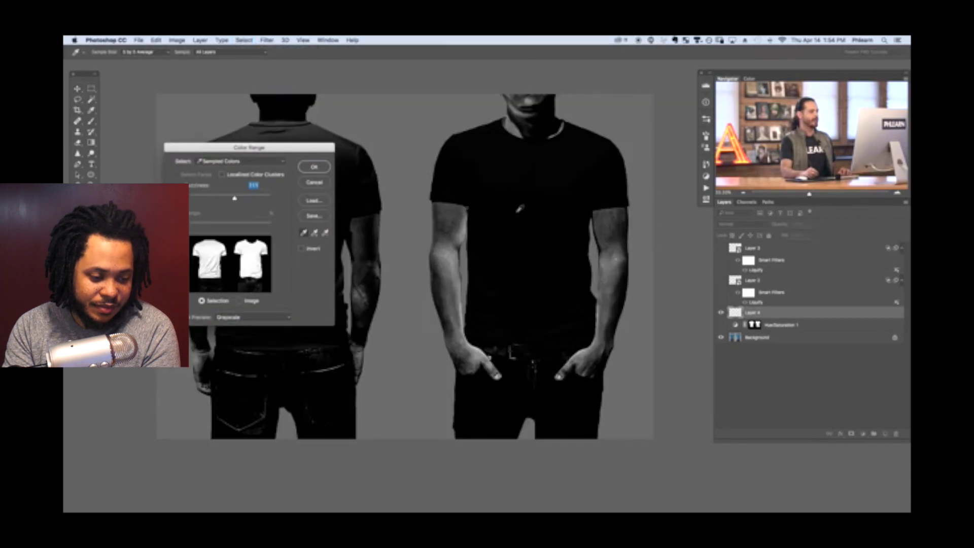
left_click(521, 206)
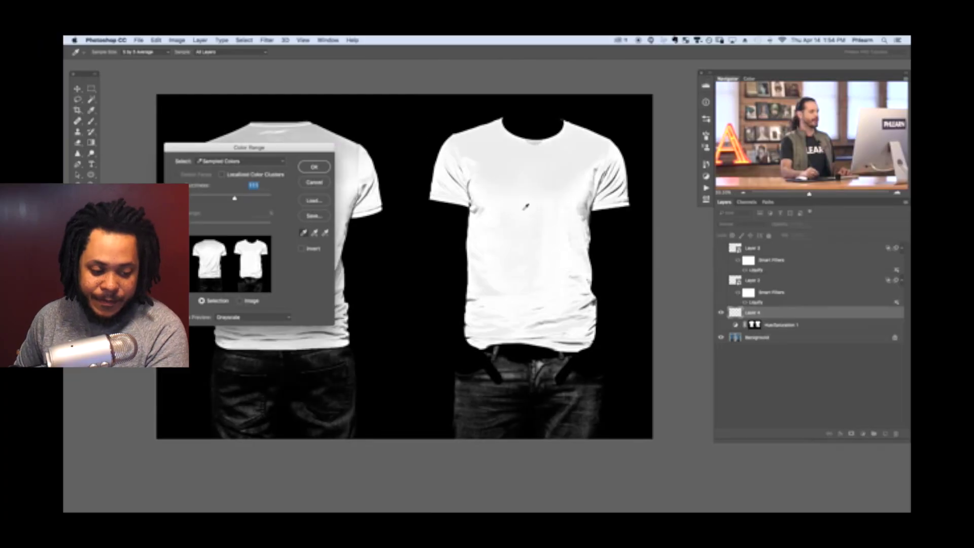
left_click(314, 167)
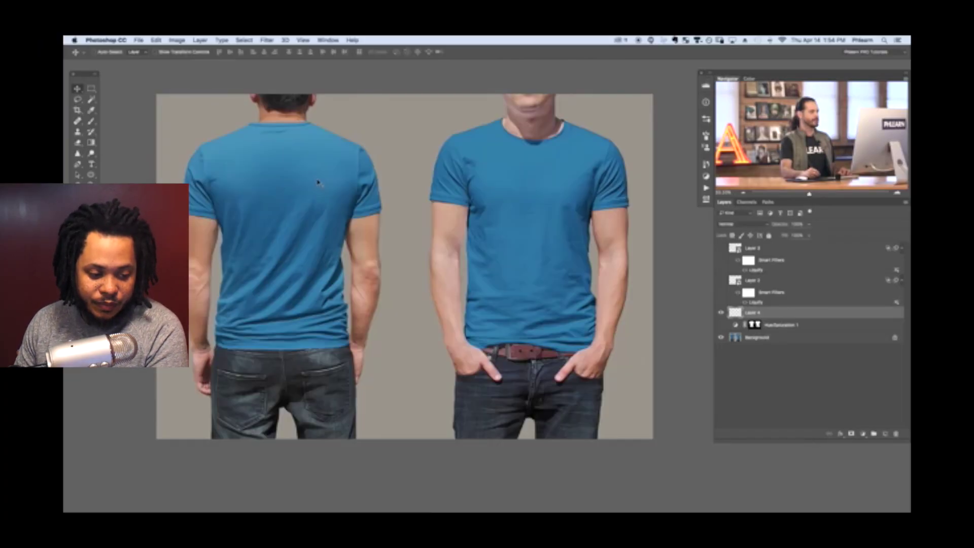
Delete the empty Layer 4 and turn on the Hue/Saturation 1 adjustment layer.
key("Delete")
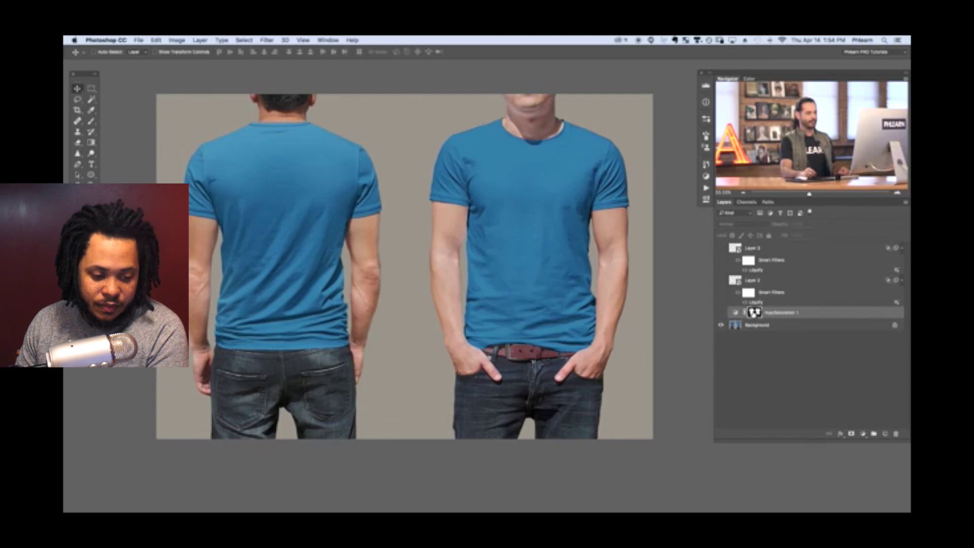
left_click_drag(755, 312, 754, 312)
left_click(755, 312, "alt")
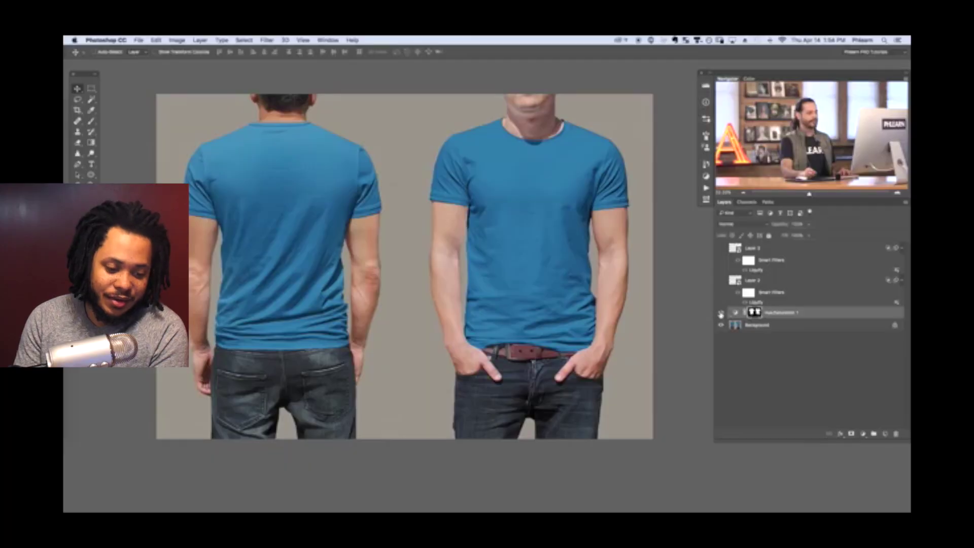
left_click(721, 313)
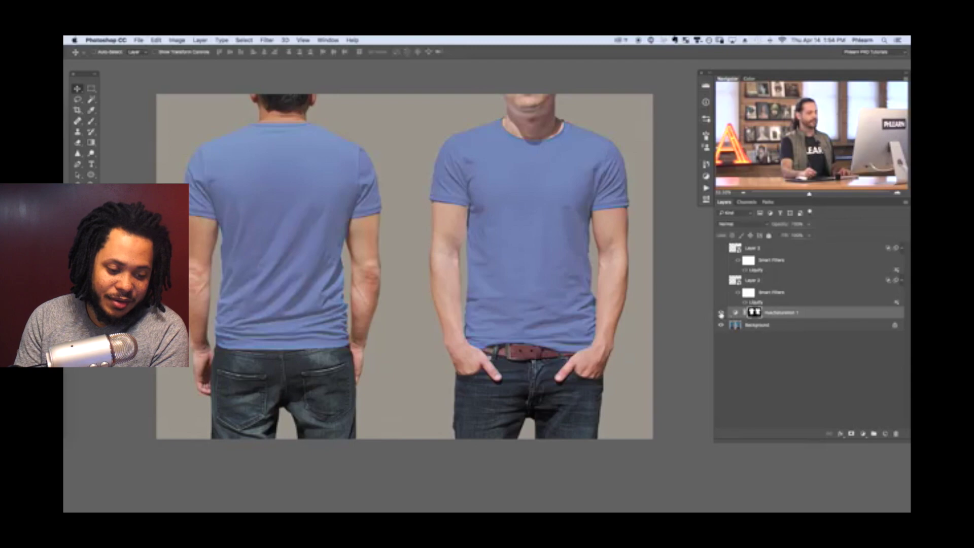
left_click(721, 314)
left_click(721, 314)
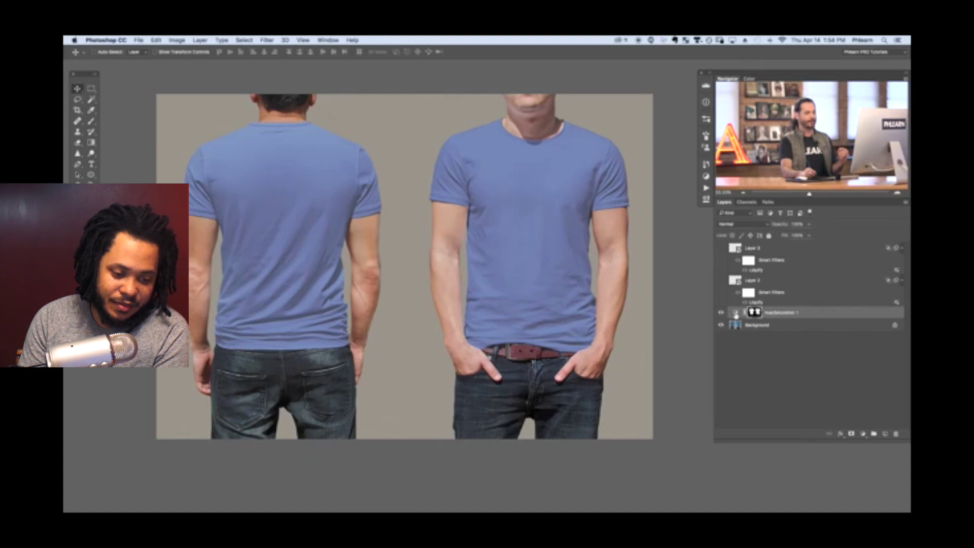
Recolour both shirts to a muted teal by adjusting the hue, saturation and lightness of Hue/Saturation 1.
double_click(737, 314)
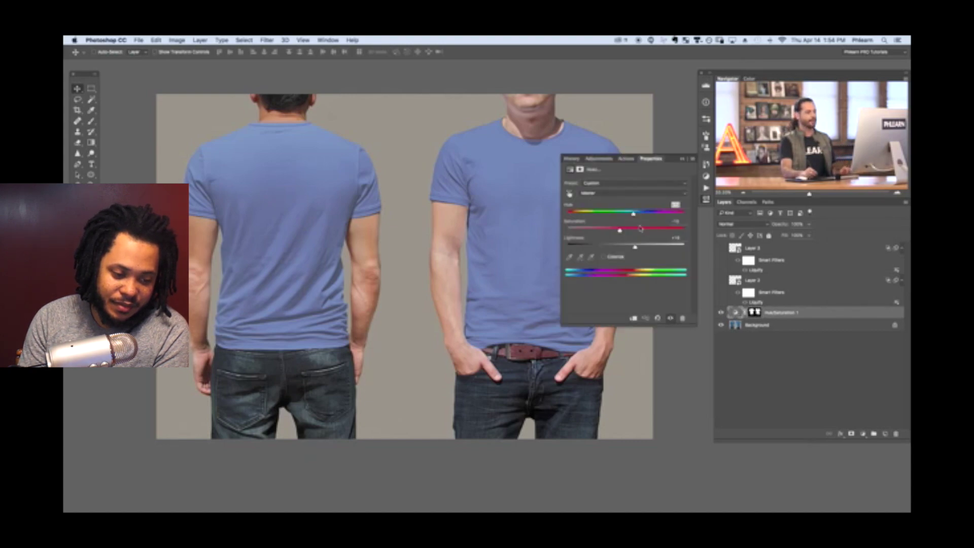
left_click_drag(637, 217, 616, 231)
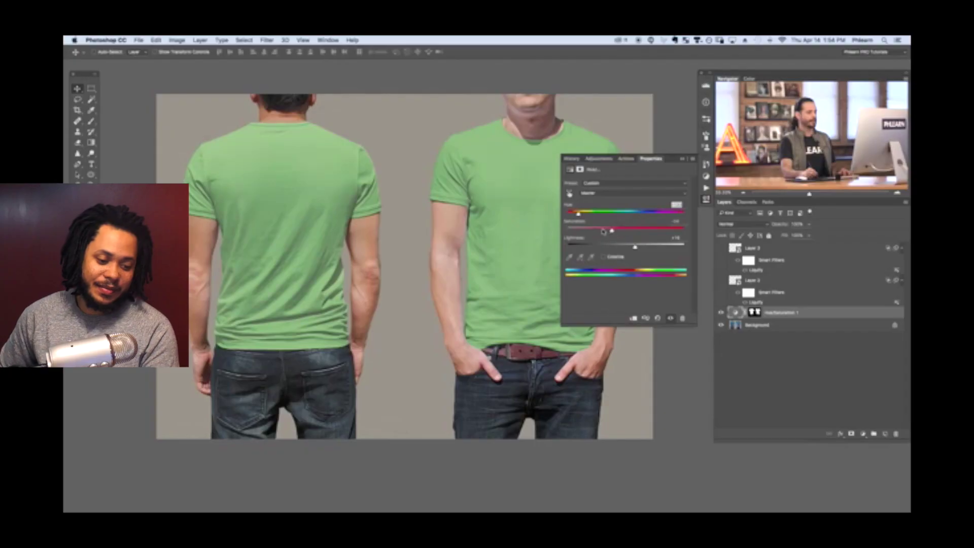
left_click_drag(810, 200, 761, 195)
left_click_drag(588, 228, 628, 214)
left_click(634, 212)
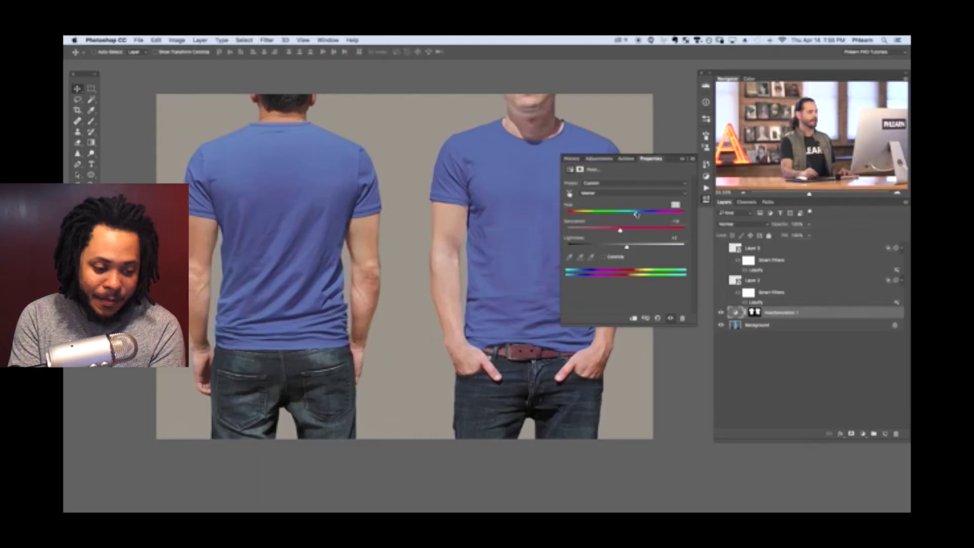
left_click_drag(634, 227, 615, 214)
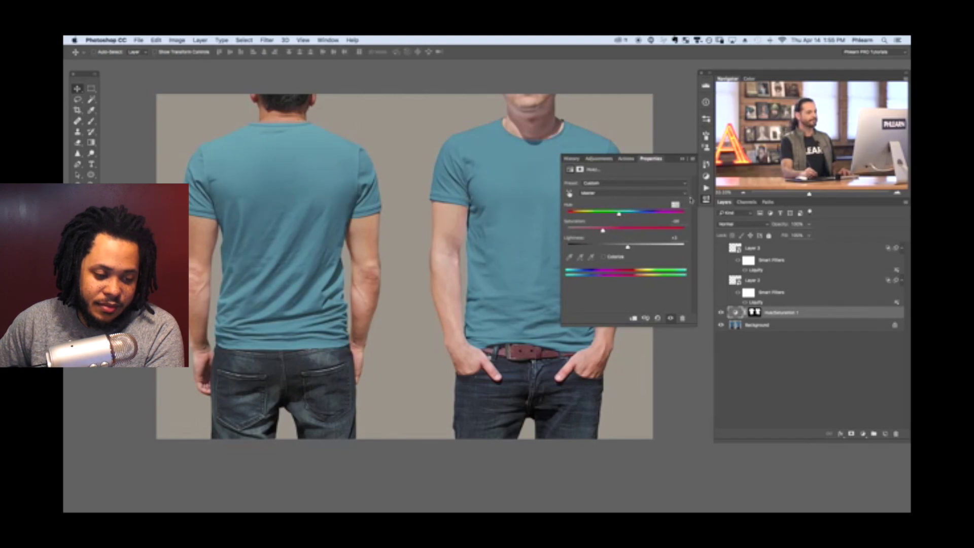
left_click(706, 201)
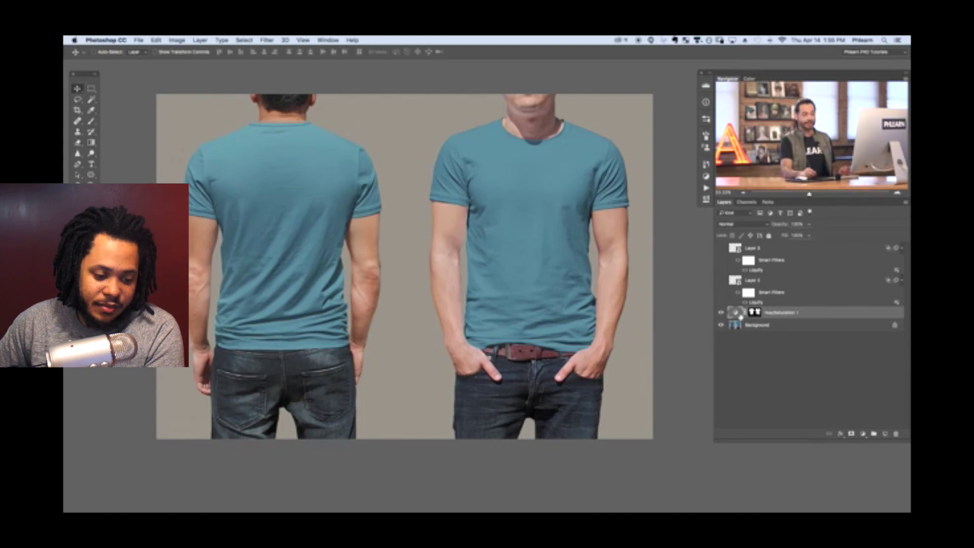
double_click(736, 316)
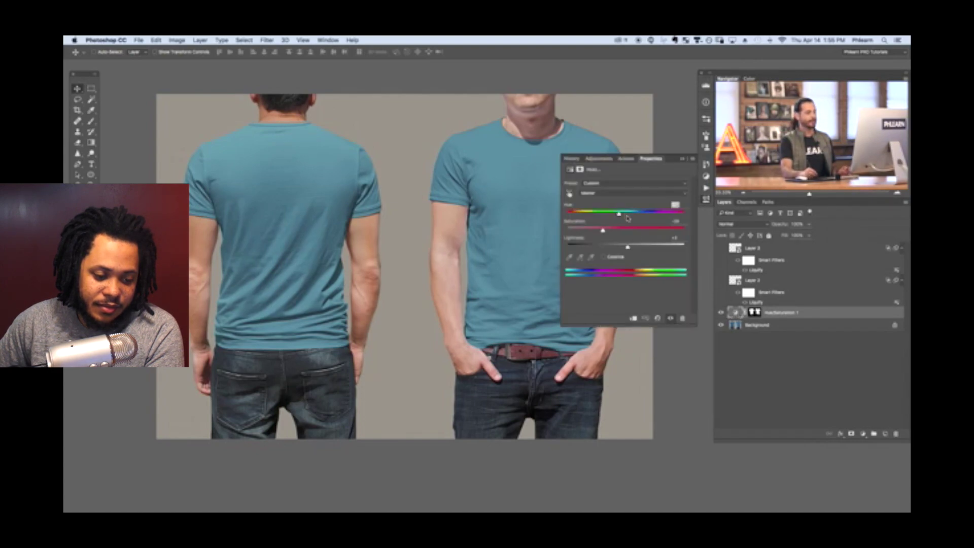
left_click(705, 200)
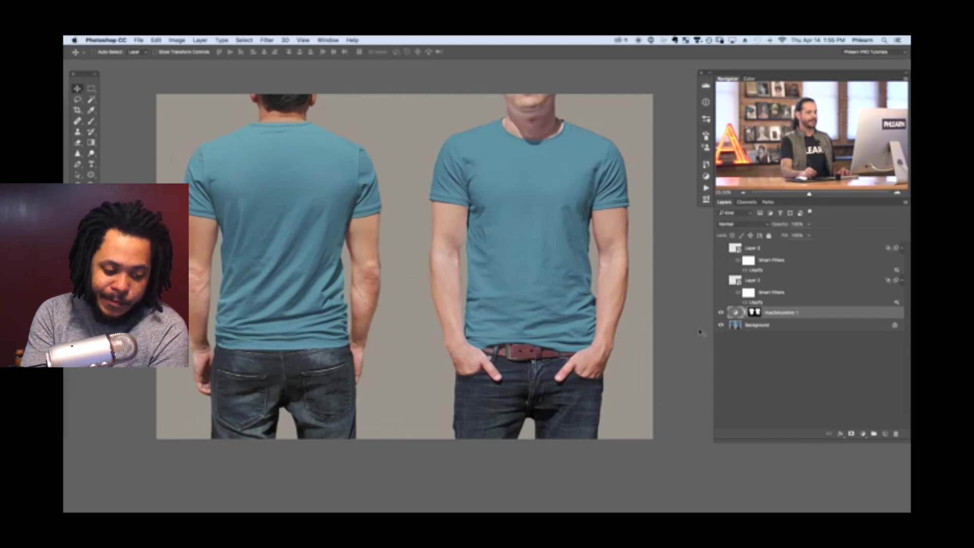
Load the Hue/Saturation 1 mask as a selection and add a new layer above it for brush painting.
left_click(755, 315, "super")
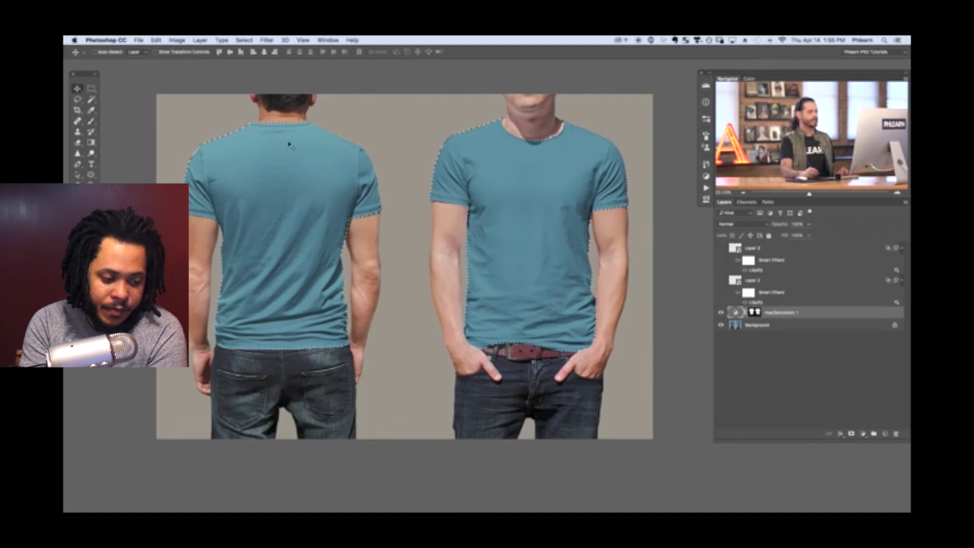
key("super+shift+alt+n")
key("b")
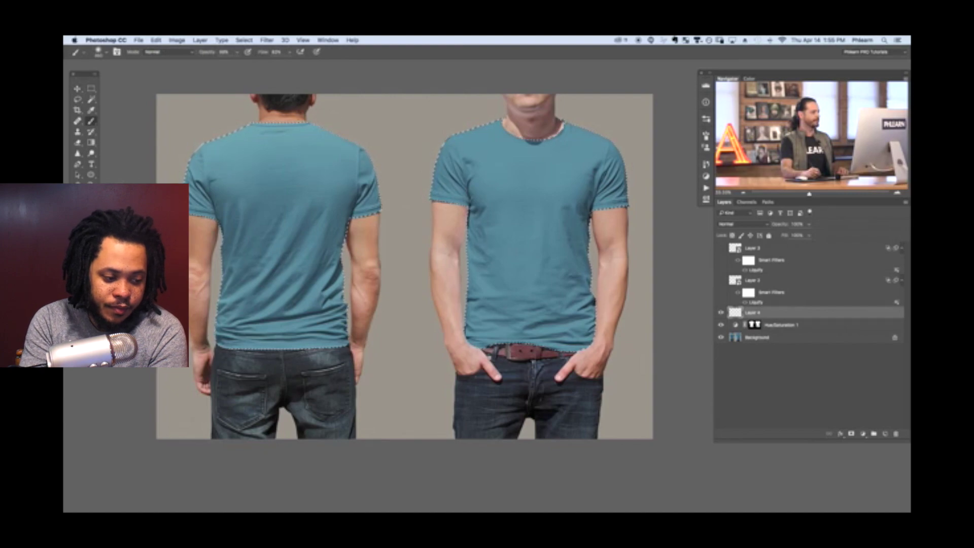
Choose a magenta foreground colour, paint over the whole back-view shirt on the new layer, and clear the selection.
left_click(81, 203)
left_click(256, 169)
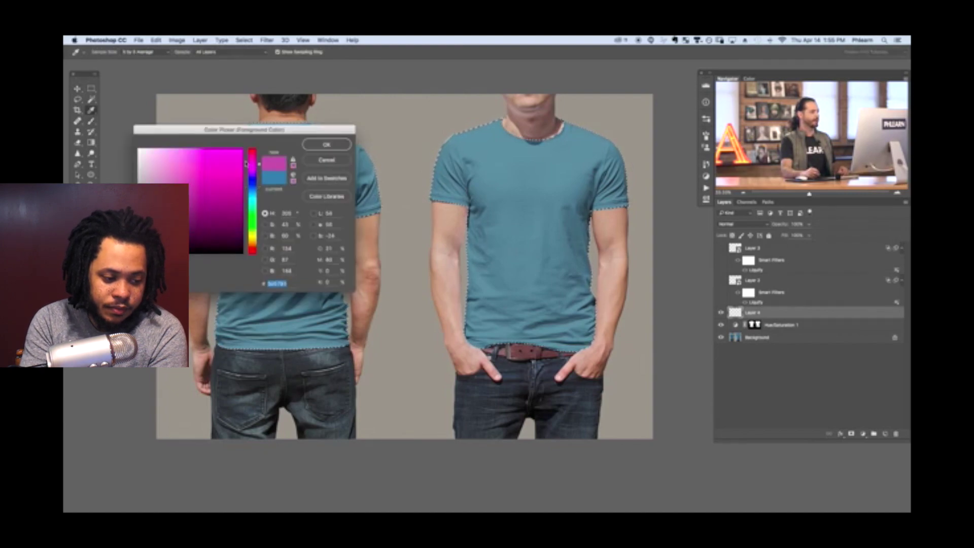
left_click(327, 145)
mouse_move(213, 148)
left_mouse_down()
mouse_move(284, 167)
mouse_move(330, 163)
mouse_move(314, 284)
mouse_move(324, 330)
mouse_move(223, 305)
left_mouse_up()
key("ctrl+d")
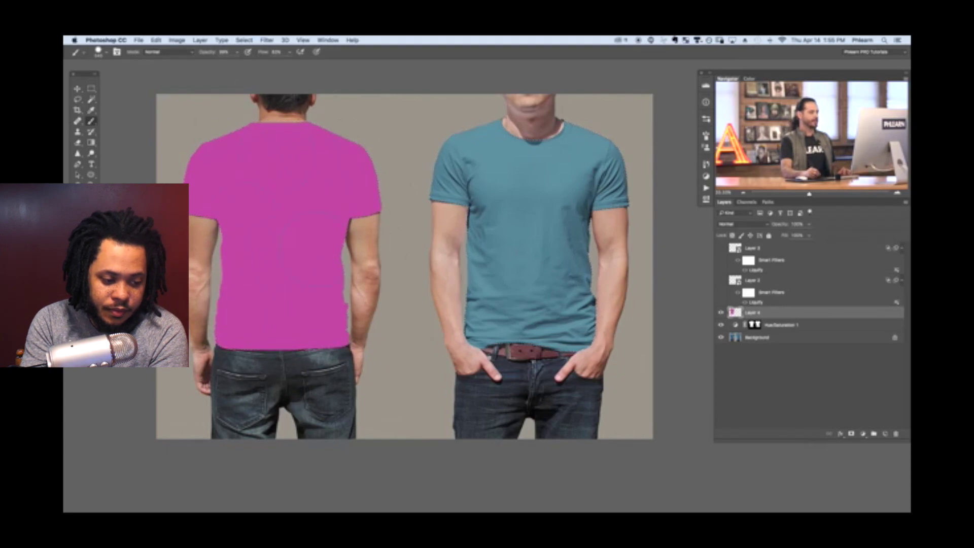
Convert the magenta Layer 4 to a smart object and set its opacity to 72%.
left_click(721, 313)
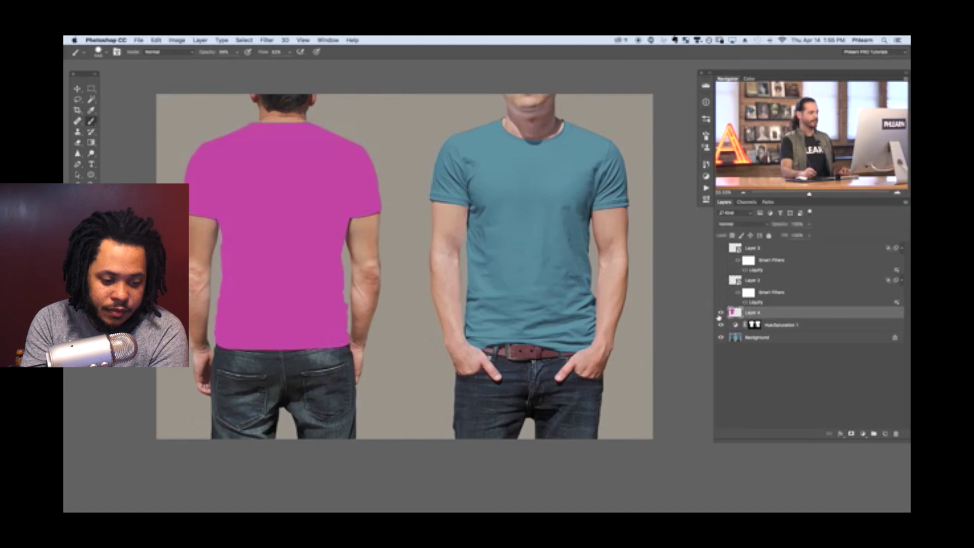
right_click(775, 317)
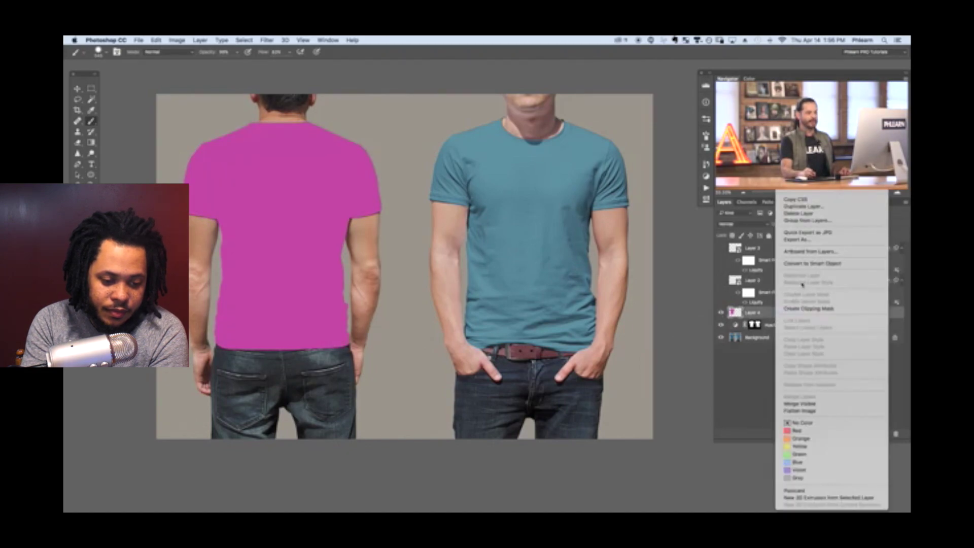
left_click(809, 264)
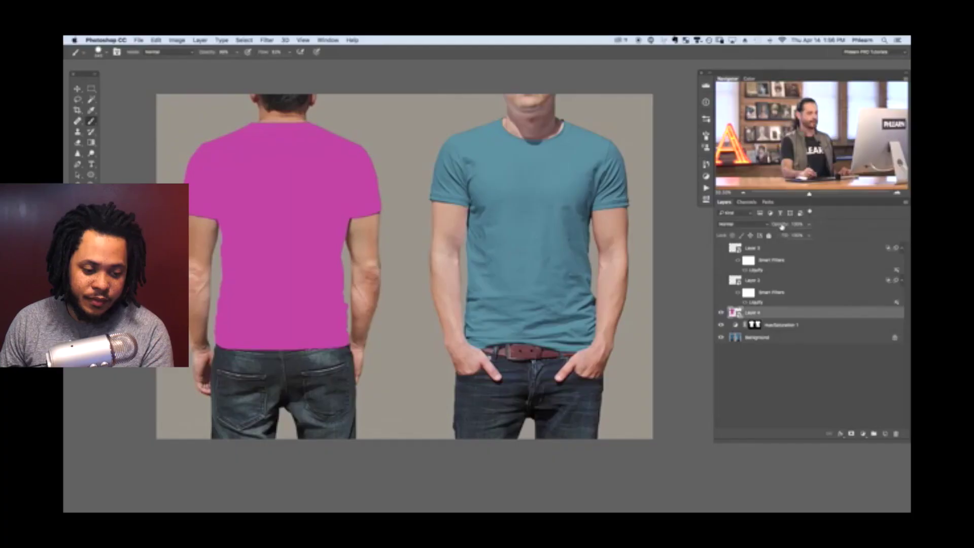
left_click_drag(777, 226, 770, 226)
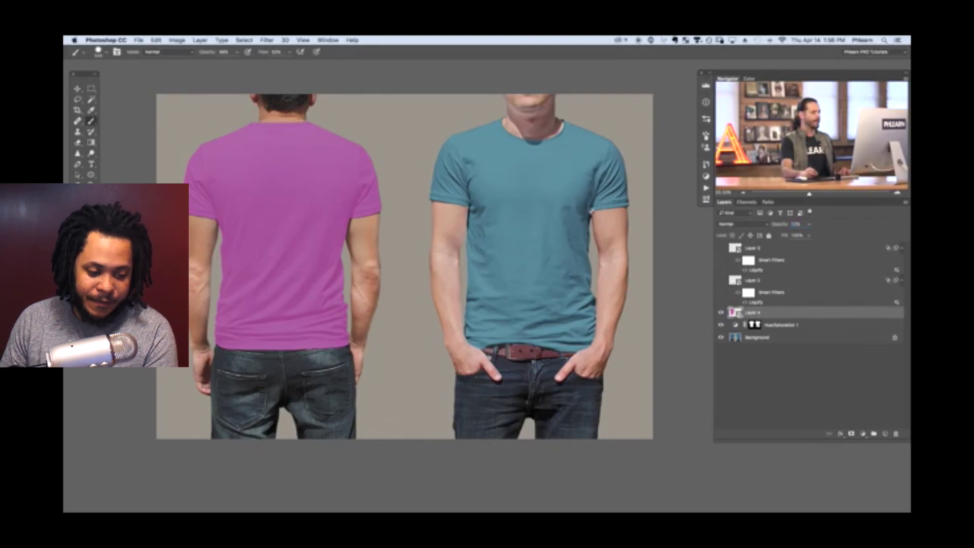
left_click(658, 285)
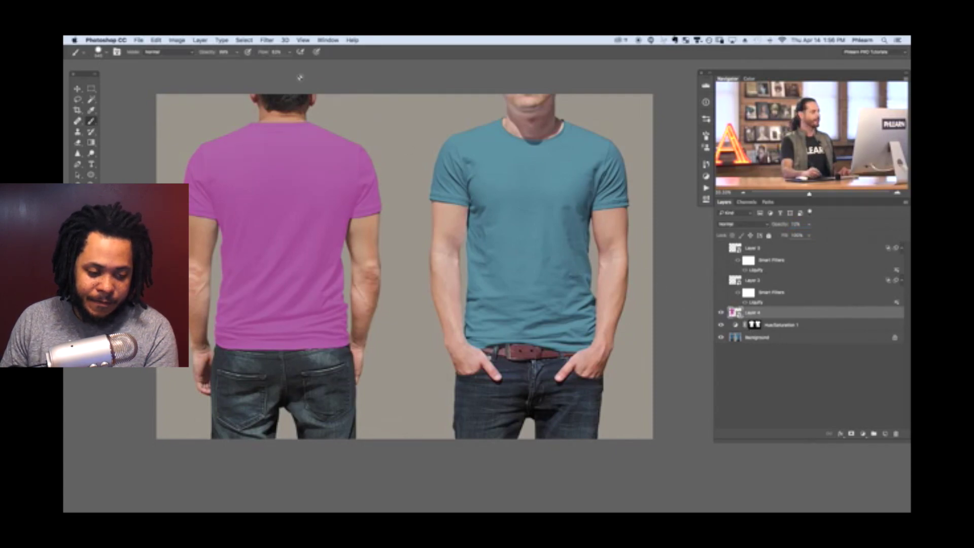
Try Liquify on the magenta shirt with the backdrop of all layers shown in front, working along the shirt's lower side.
left_click(266, 40)
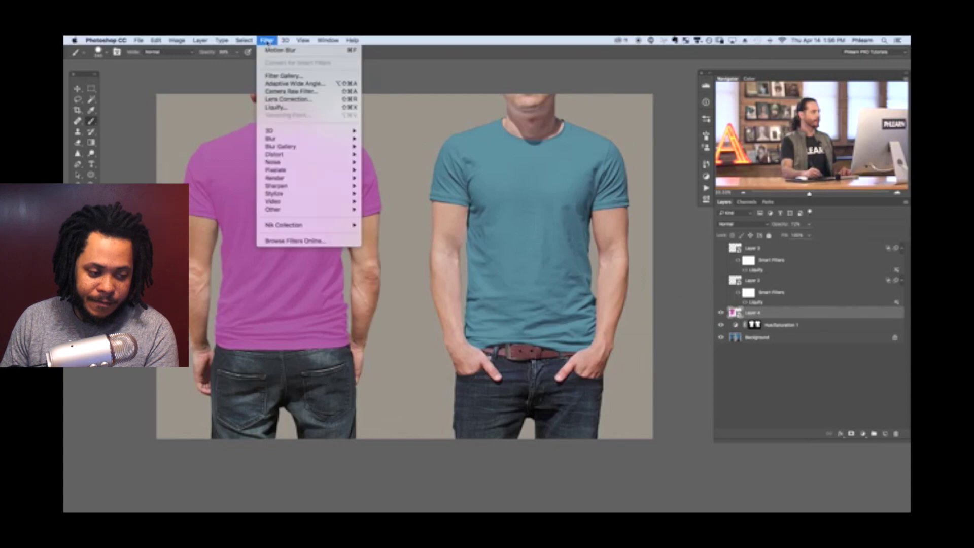
left_click(275, 108)
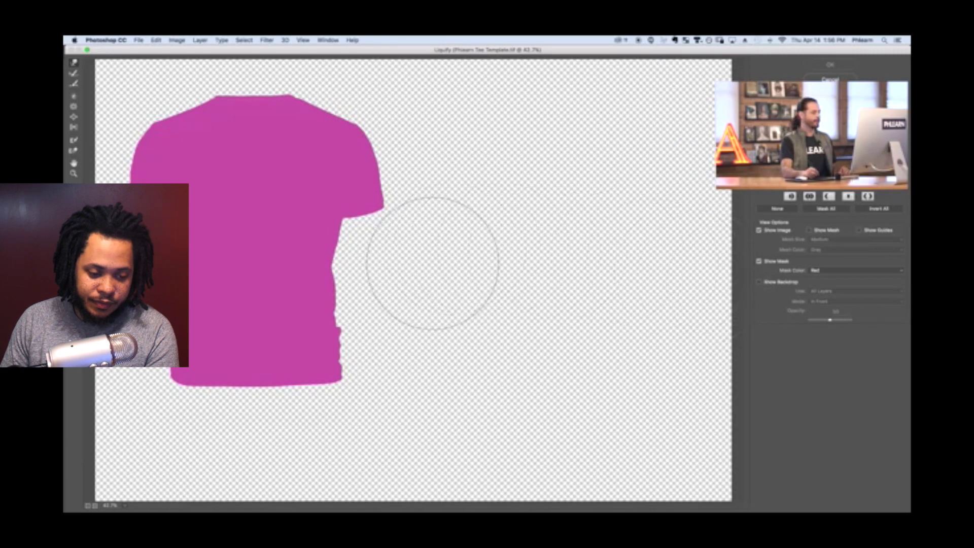
left_click(759, 282)
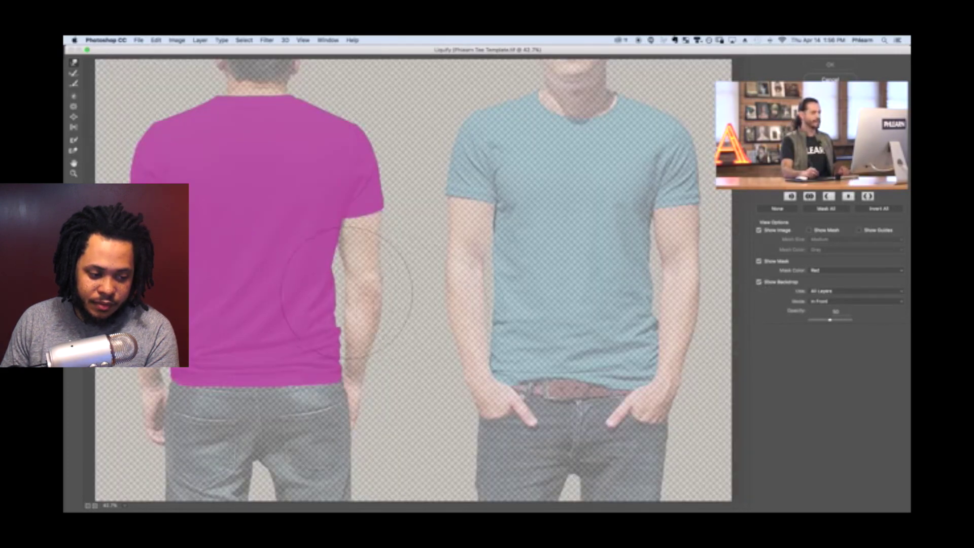
left_click(330, 307)
mouse_move(289, 310)
left_mouse_down()
mouse_move(250, 317)
mouse_move(262, 317)
left_mouse_up()
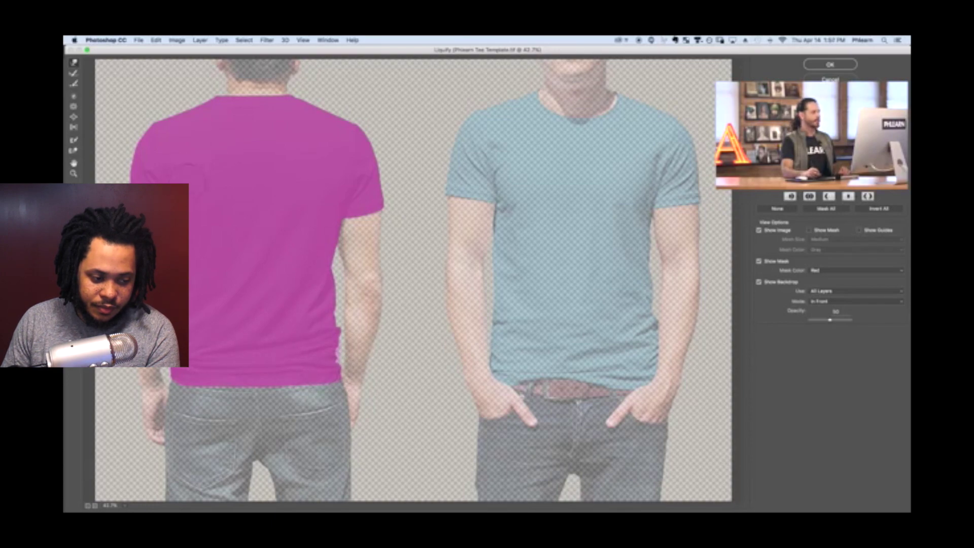
key("Return")
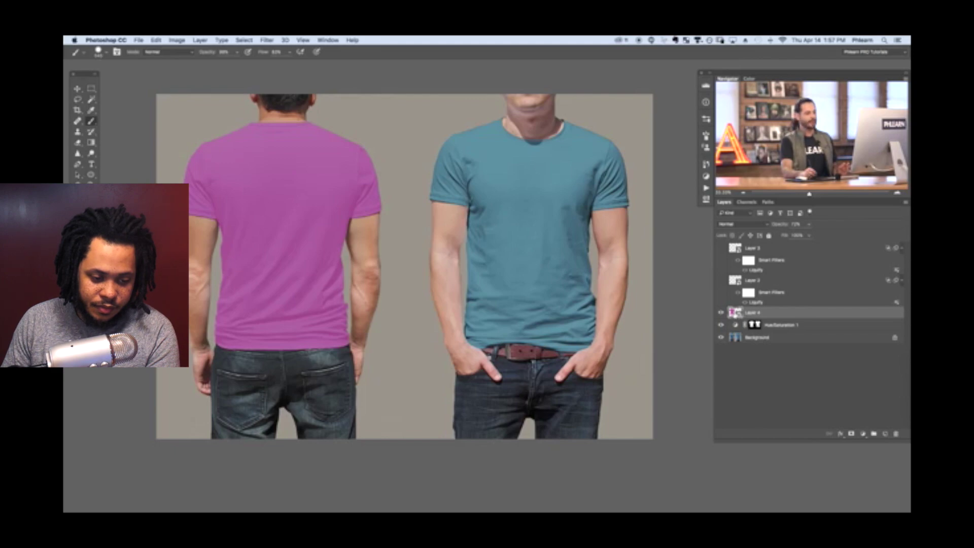
Open the contents of the Layer 4 smart object and add the text "HI" on the magenta shirt.
double_click(733, 312)
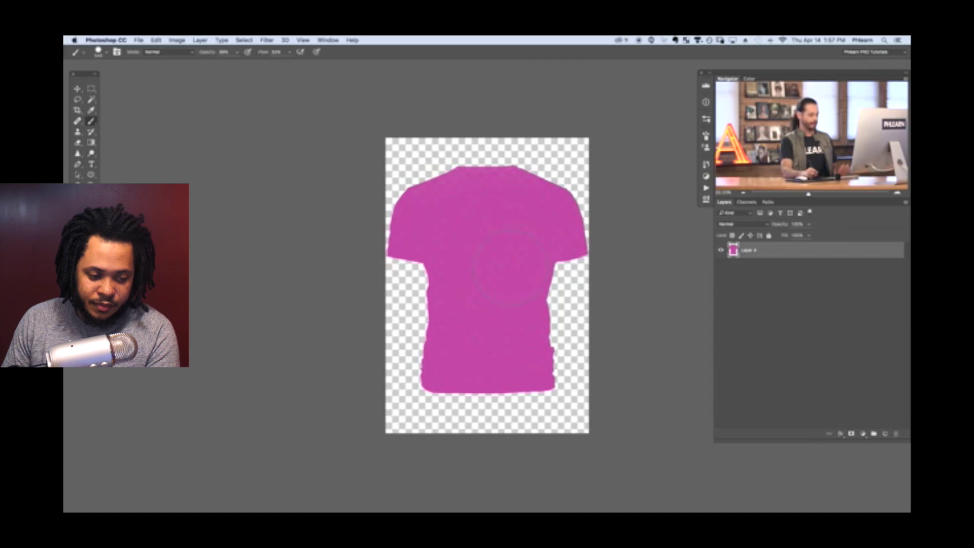
key("t")
left_click(464, 293)
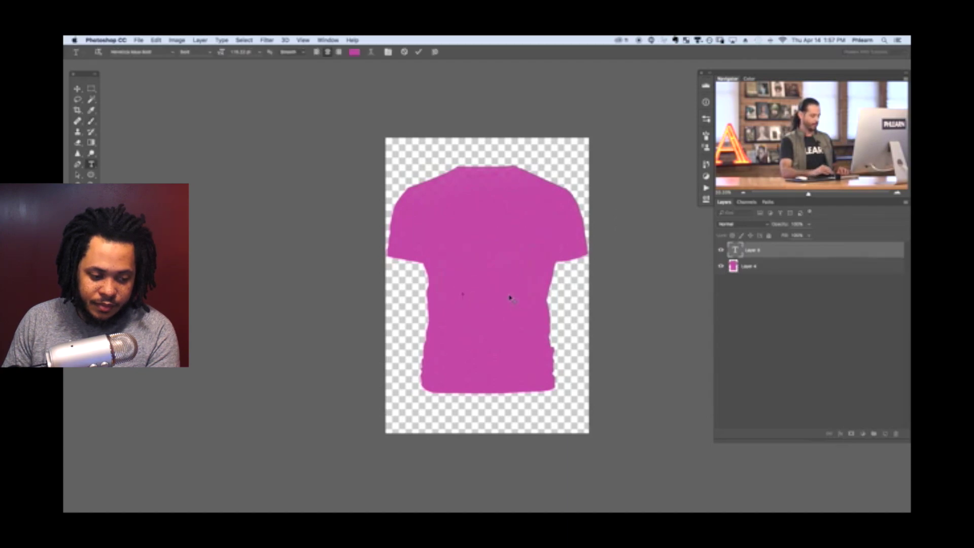
type("HI")
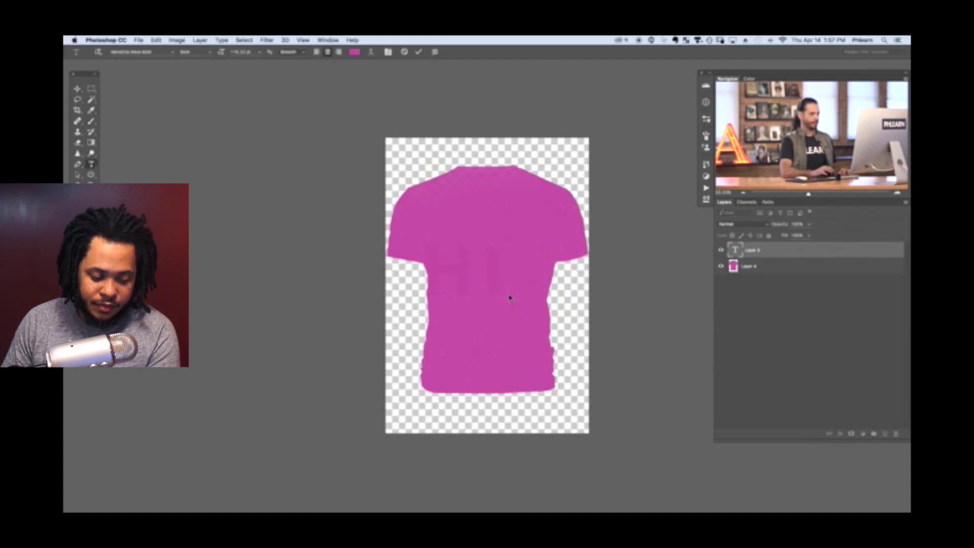
key("super+Return")
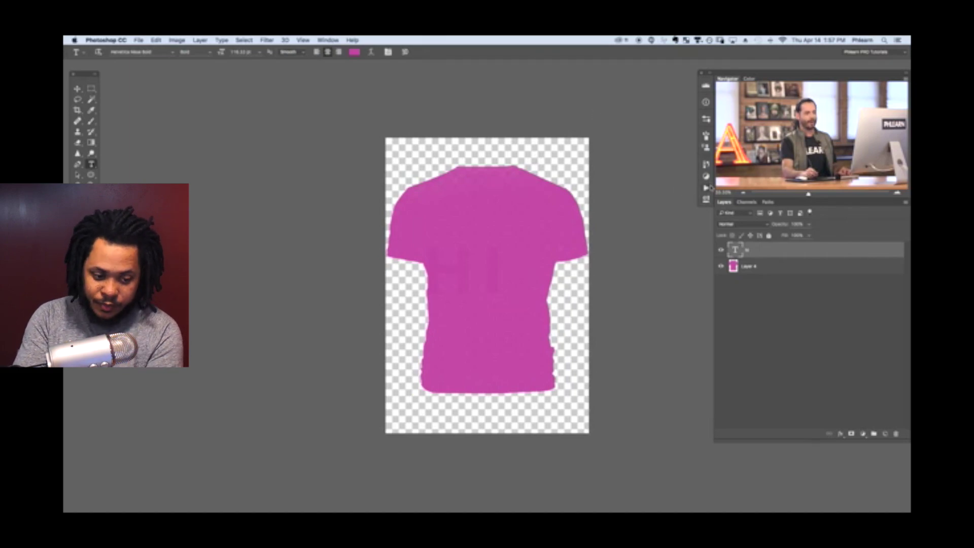
Change the colour of the HI text to white (ffffff) in the character settings.
left_click(328, 40)
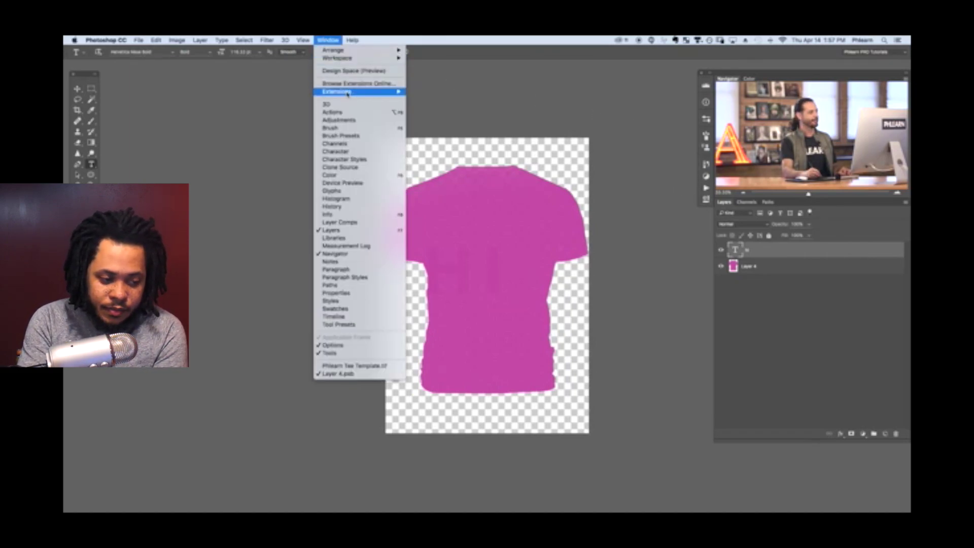
left_click(354, 153)
left_click(677, 155)
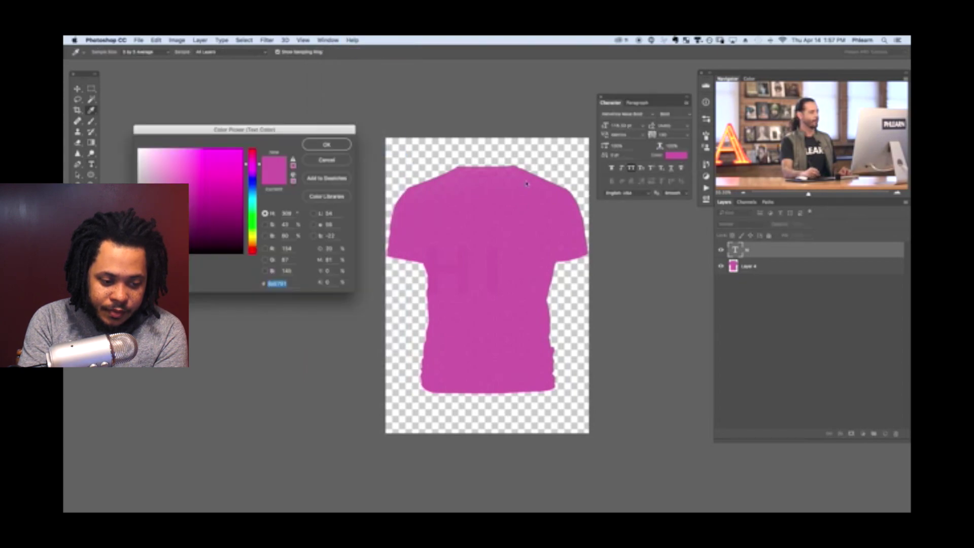
type("ffffff")
left_click(327, 145)
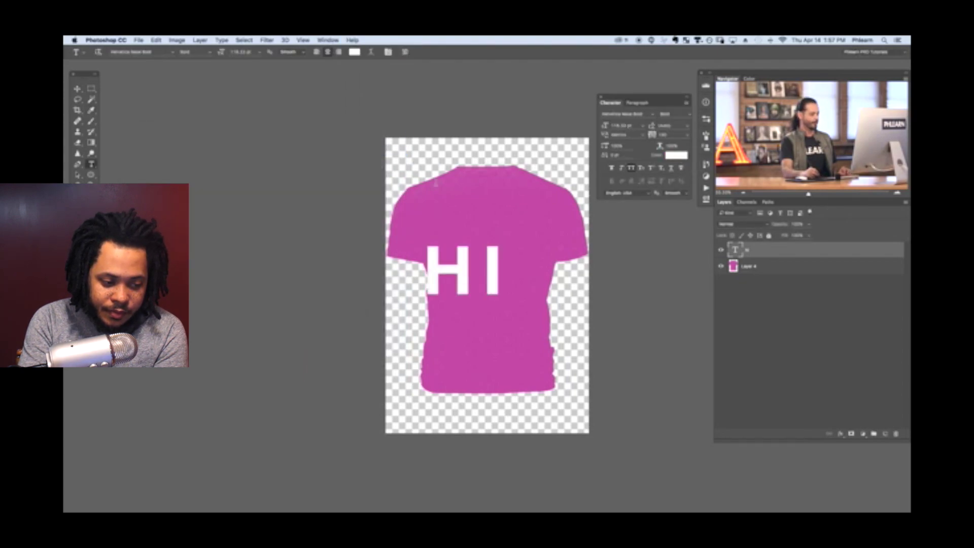
Centre the HI text lower on the shirt with the magenta Layer 4 hidden, and show the tee template window again.
key("v")
left_click_drag(566, 318, 611, 370)
left_click(721, 267)
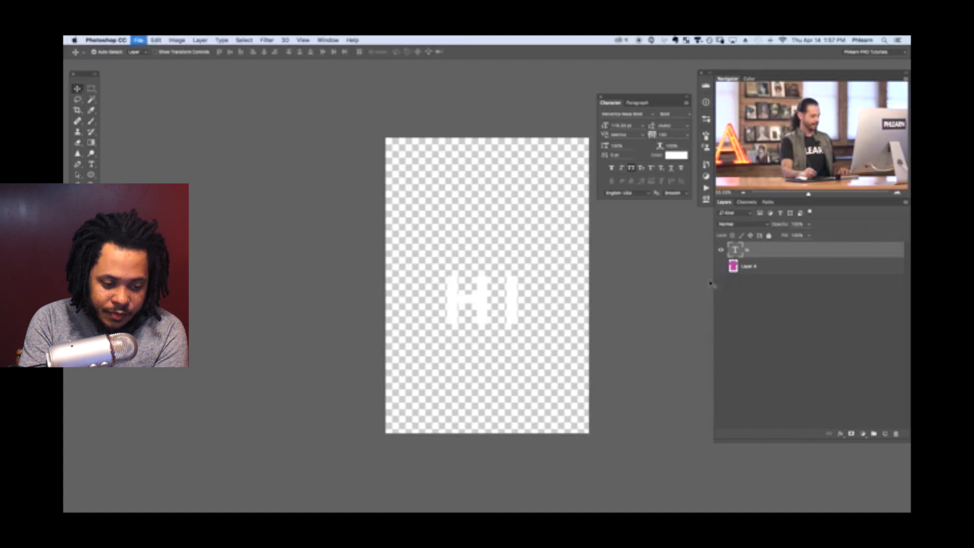
key("f")
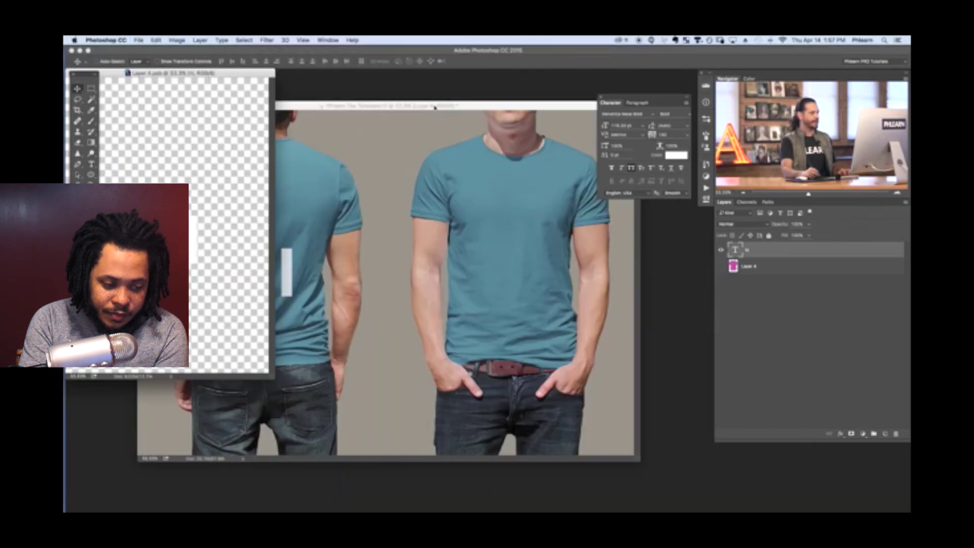
left_click_drag(443, 107, 466, 116)
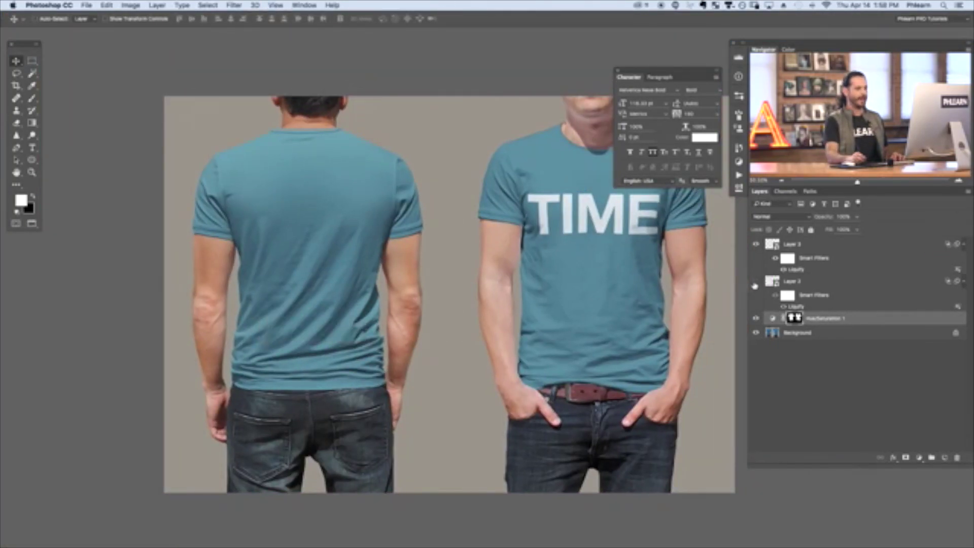
In the Layer 2 smart object, duplicate the TIME text twice, stack the copies above the original, and save the contents.
left_click(756, 281)
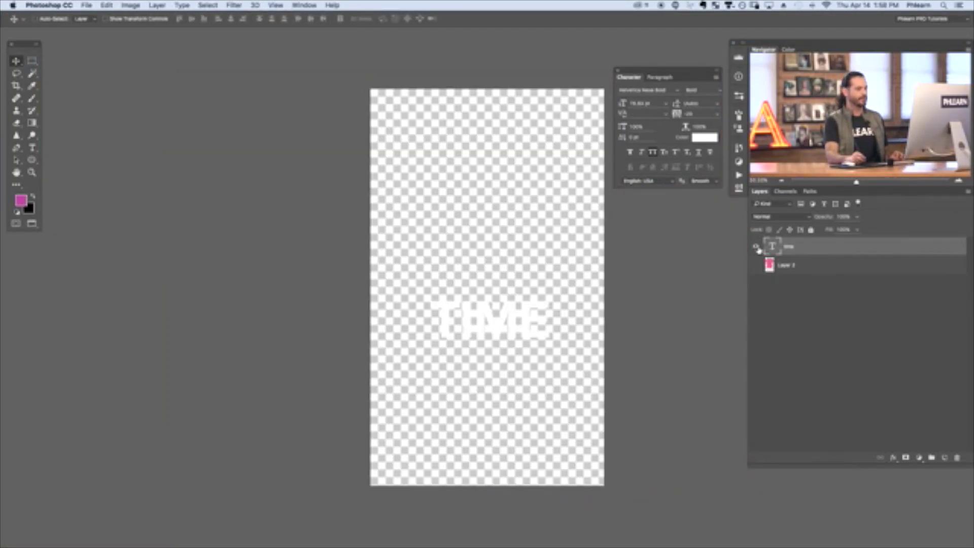
key("ctrl+j")
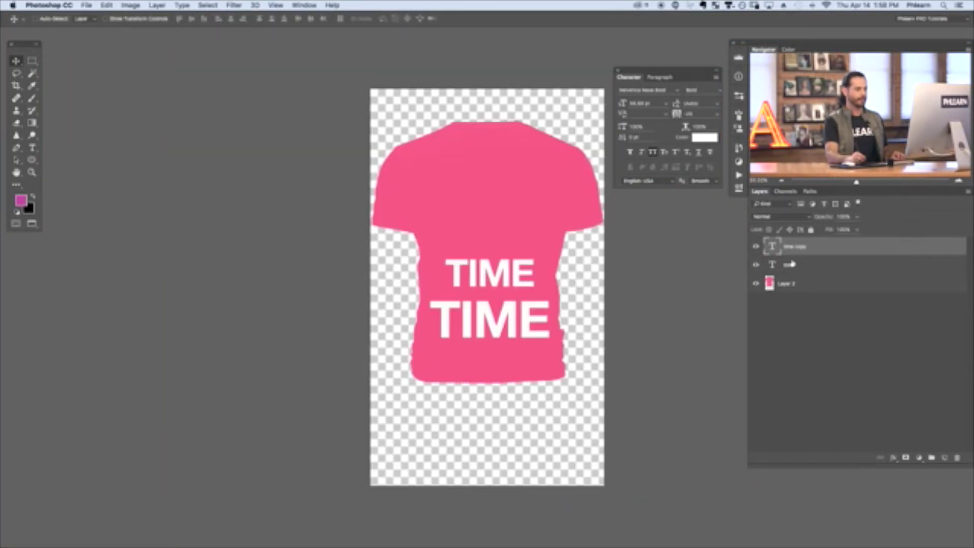
key("ctrl+j")
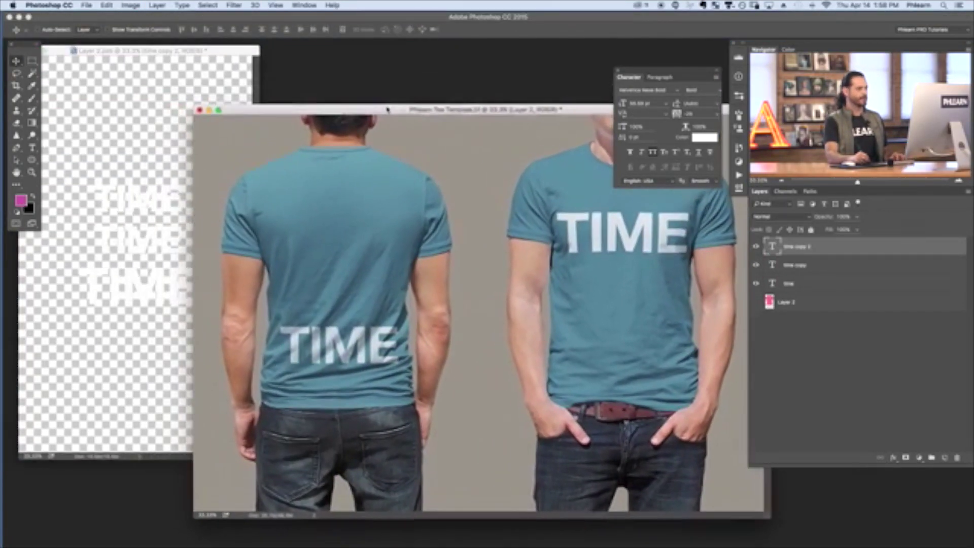
left_click(228, 127)
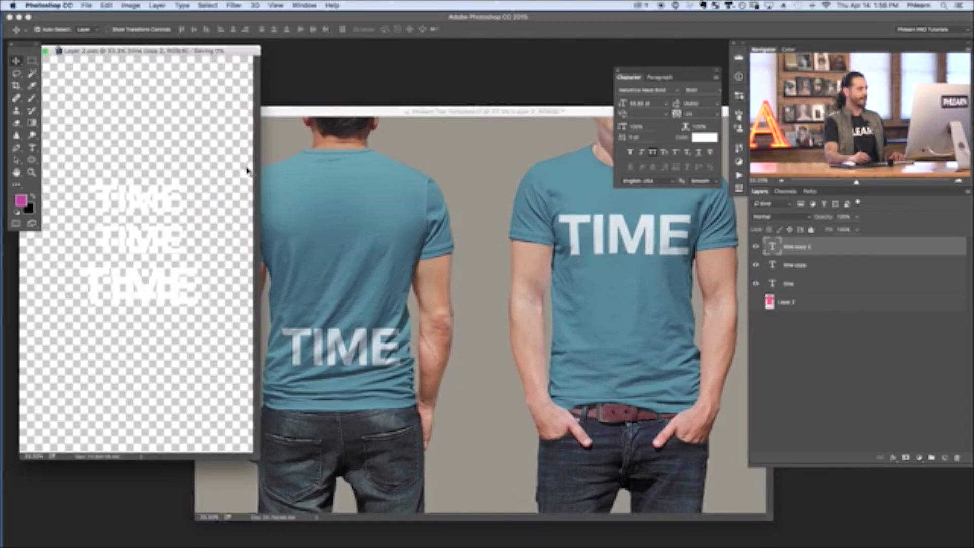
key("ctrl+s")
left_click(756, 247)
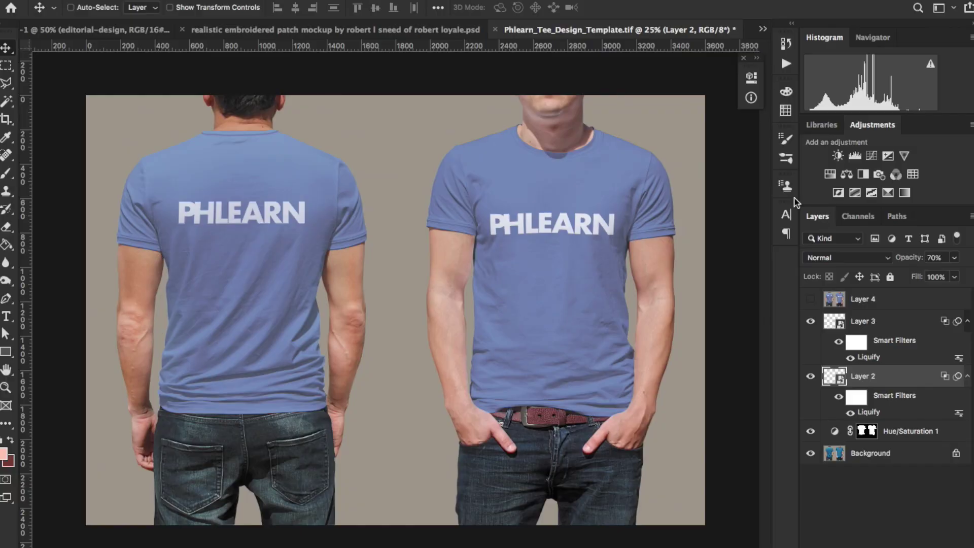
Toggle the visibility of Layer 4, Layer 2 and Layer 3 to compare them, leaving Layer 4 and Layer 3 hidden.
left_click(812, 300)
left_click(845, 303)
left_click(811, 299)
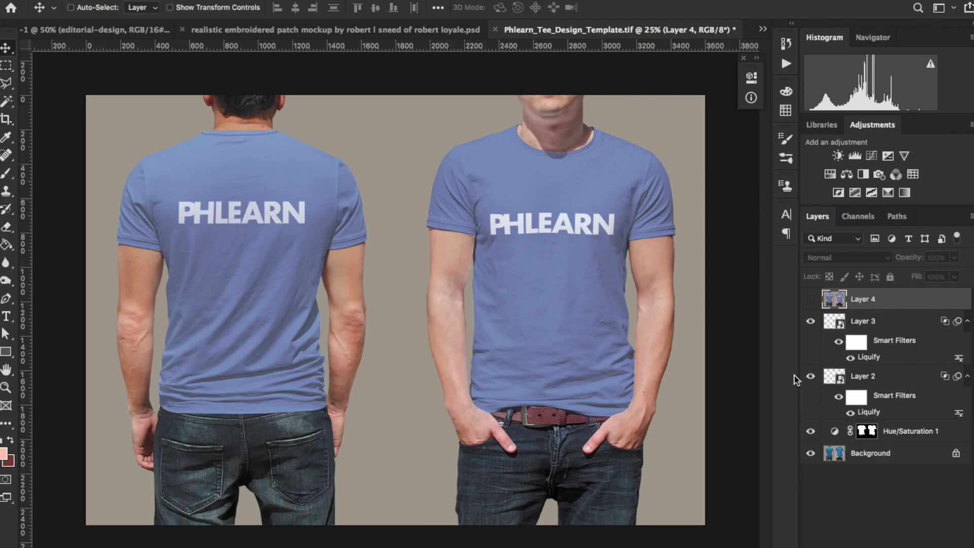
left_click(810, 376)
left_click(810, 376)
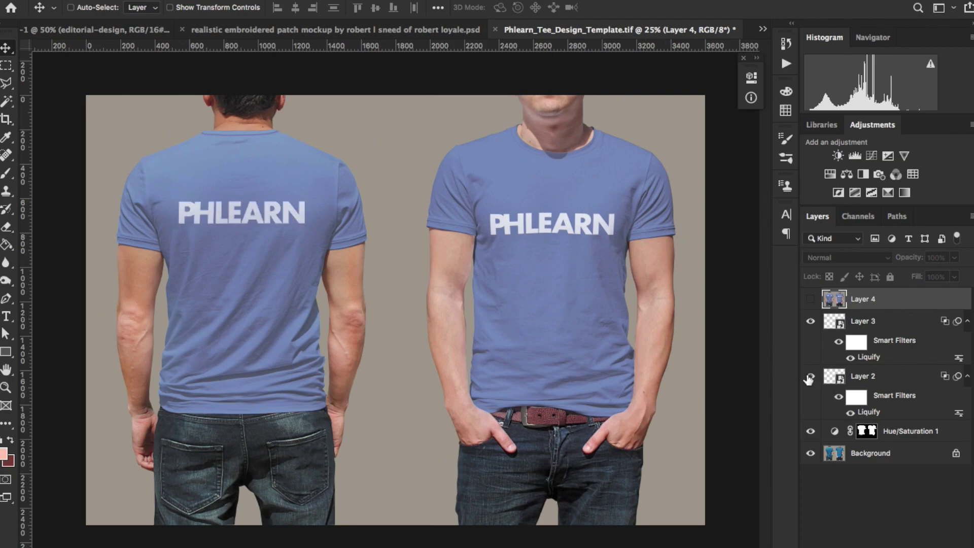
left_click(810, 321)
left_click(811, 321)
left_click(811, 322)
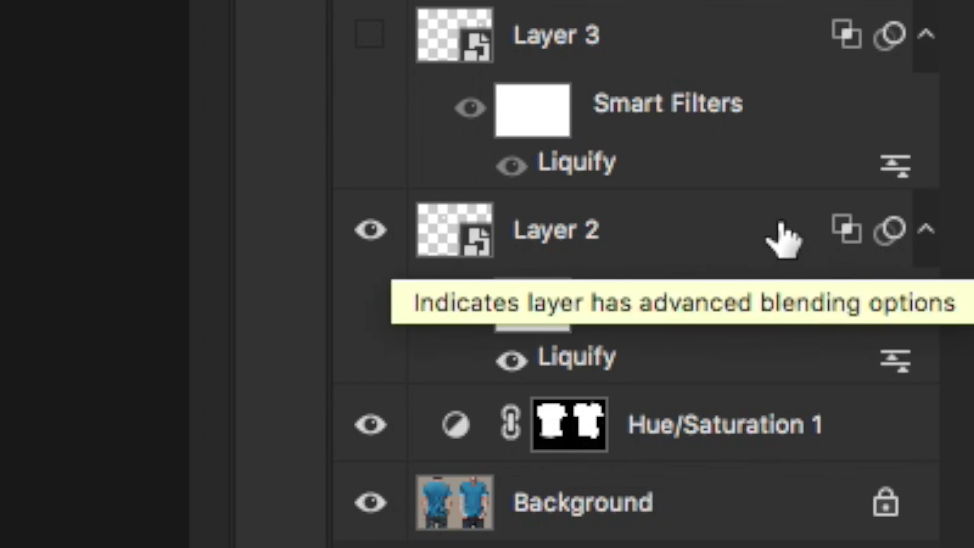
Open Layer 2's blending options, examine the Blend If sliders for this layer and the underlying layer, and close the dialog.
double_click(753, 231)
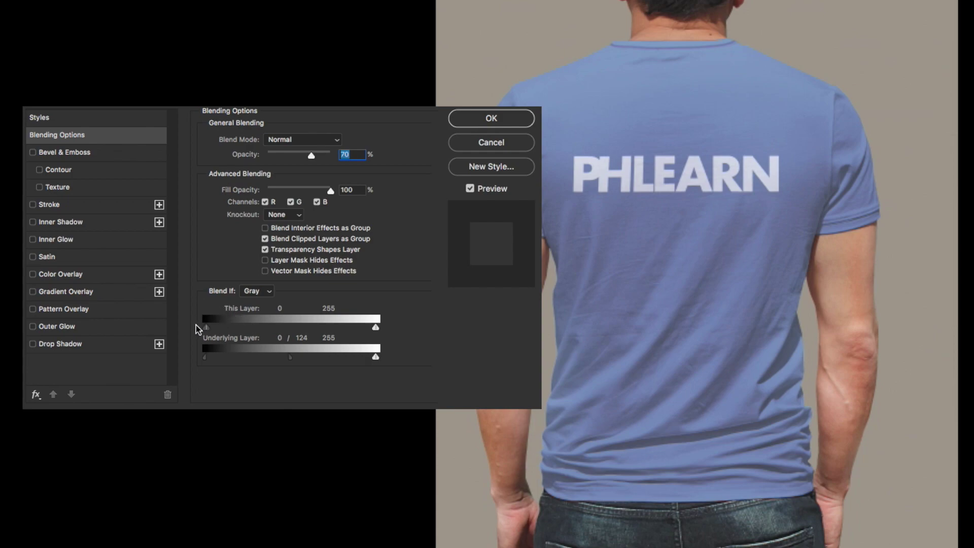
left_click_drag(206, 328, 196, 306)
mouse_move(376, 329)
left_mouse_down()
mouse_move(348, 328)
mouse_move(377, 326)
left_mouse_up()
mouse_move(291, 357)
left_mouse_down()
mouse_move(263, 362)
mouse_move(318, 354)
mouse_move(286, 356)
left_mouse_up()
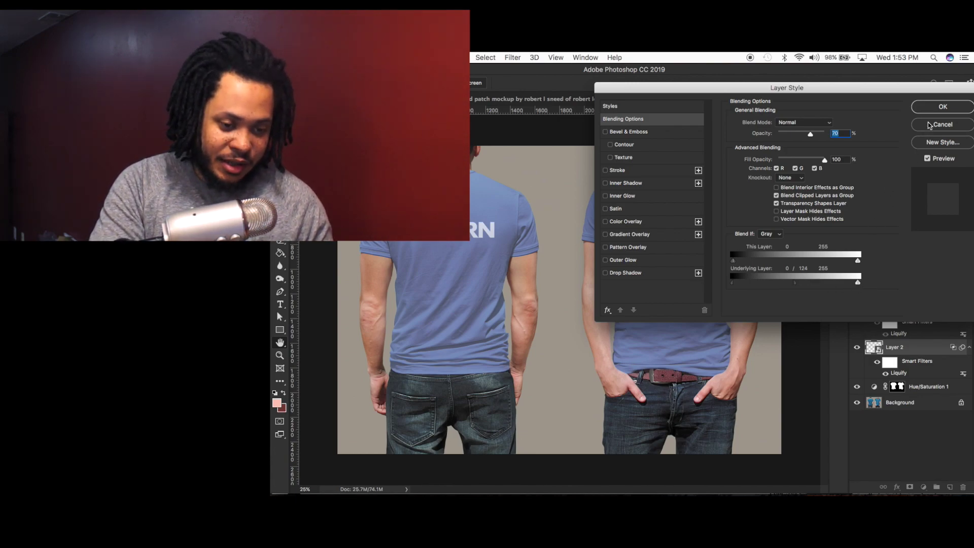
key("Return")
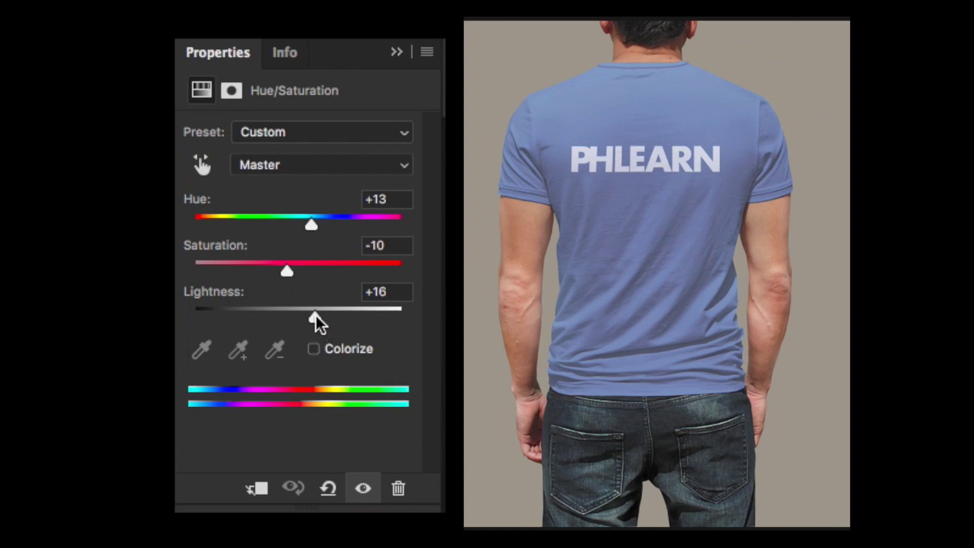
Try darkening the shirts by lowering the Hue/Saturation lightness gradually to about -94.
left_click_drag(316, 318, 289, 320)
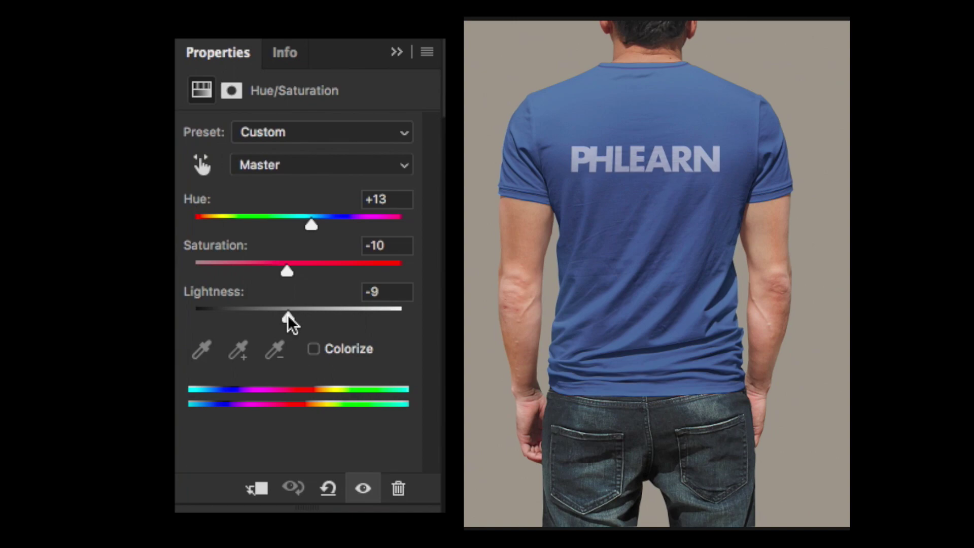
left_click_drag(288, 320, 241, 321)
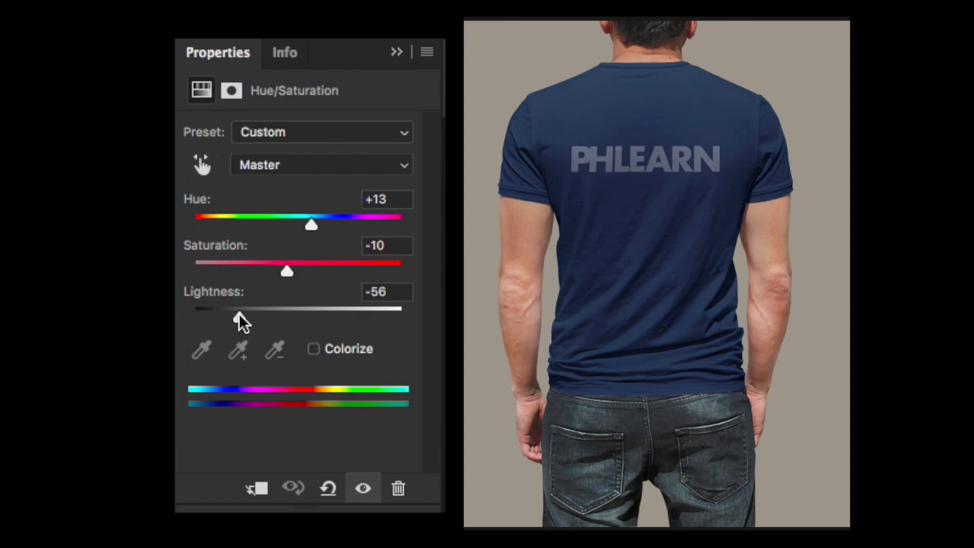
left_click_drag(240, 320, 202, 320)
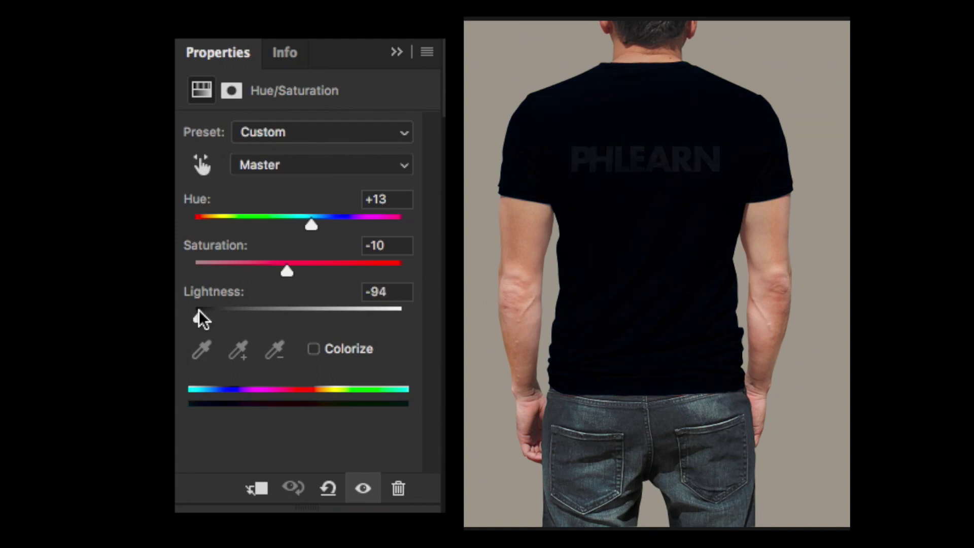
left_click_drag(202, 319, 205, 318)
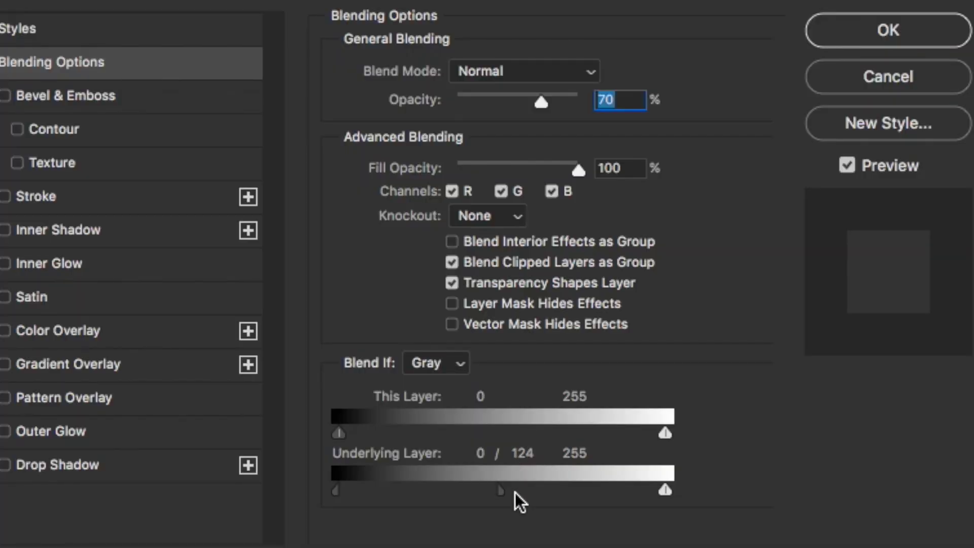
Reset the Underlying Layer Blend If shadow slider of Layer 2 to 0 and raise the layer's opacity to 100%.
left_click_drag(505, 490, 323, 473)
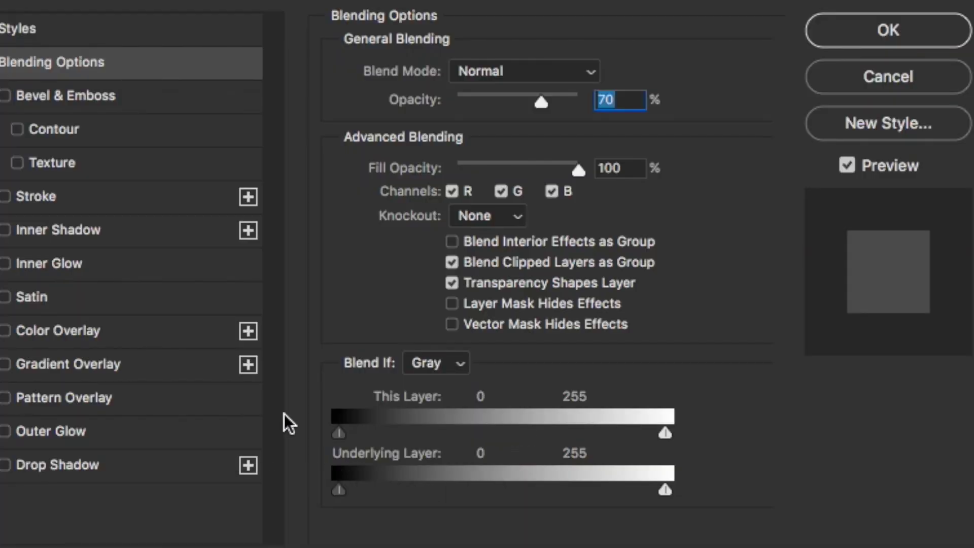
left_click(871, 41)
left_click(925, 245)
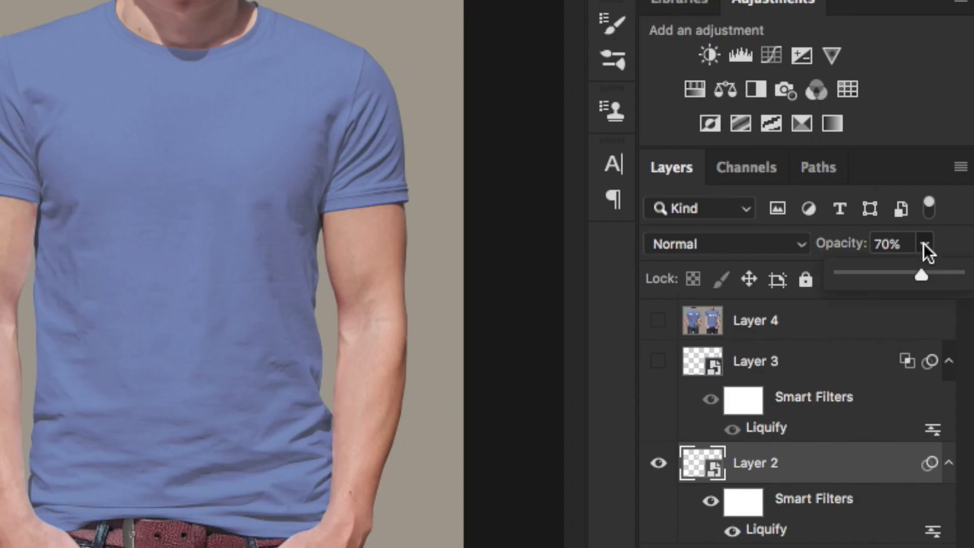
left_click_drag(921, 274, 959, 275)
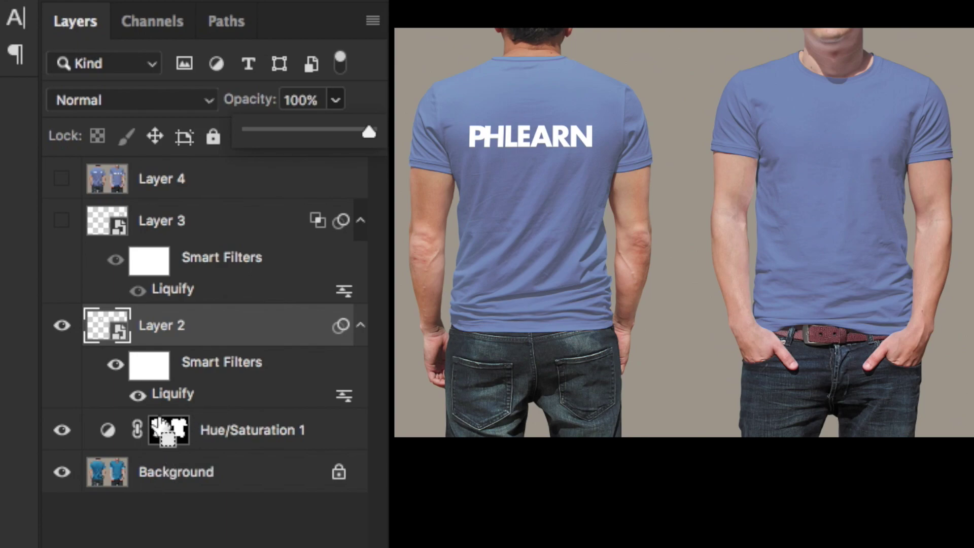
Load the Hue/Saturation layer's shirt mask as a selection and copy the selected shirts from the Background onto a new layer.
left_click(159, 428, "ctrl")
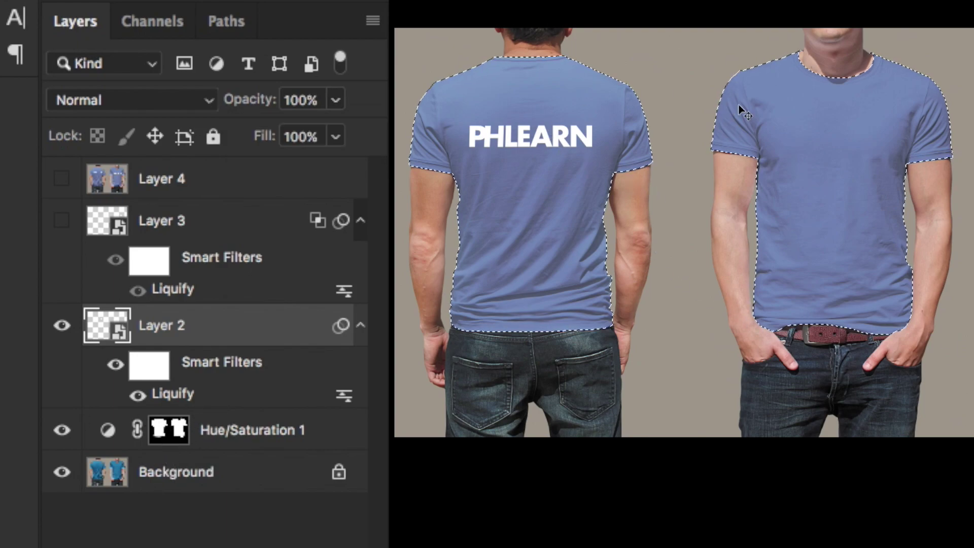
key("ctrl+d")
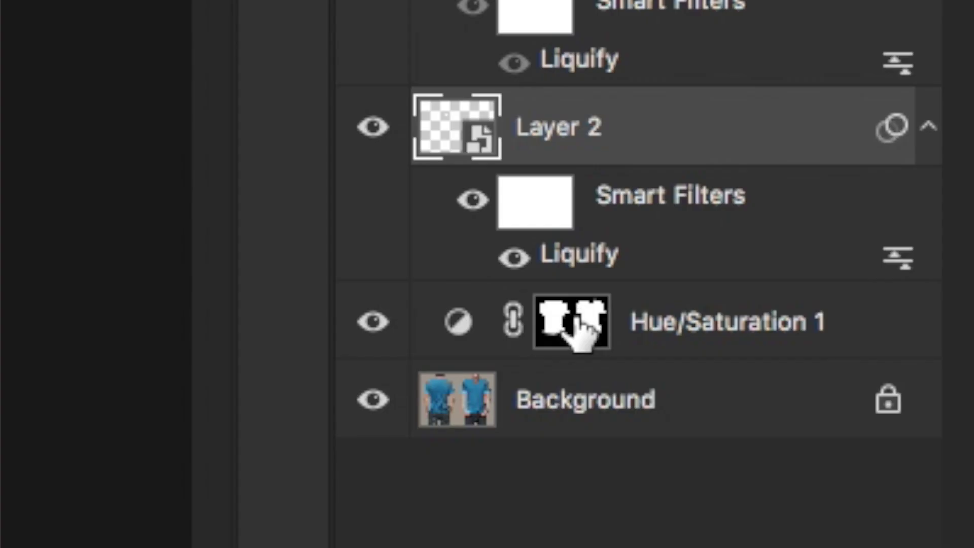
left_click(173, 428)
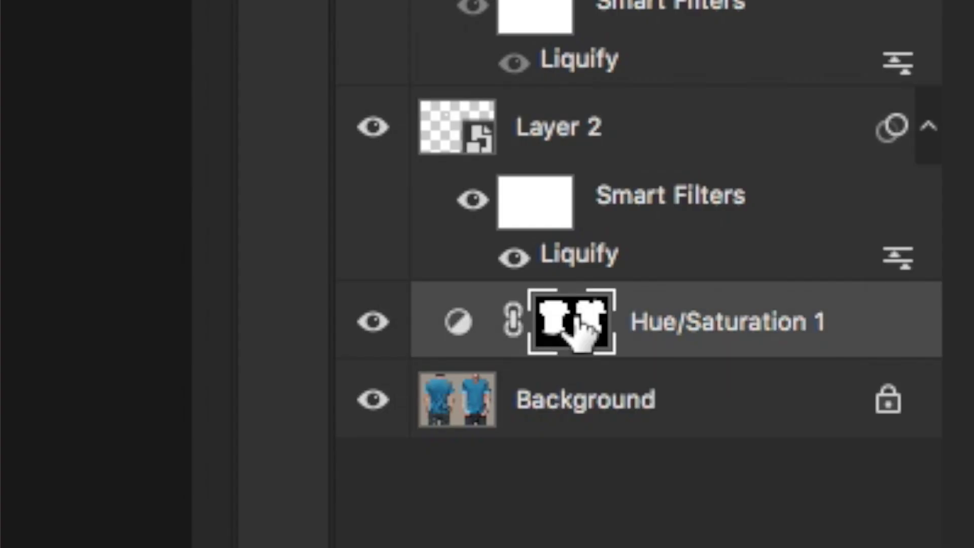
left_click_drag(579, 328, 581, 329)
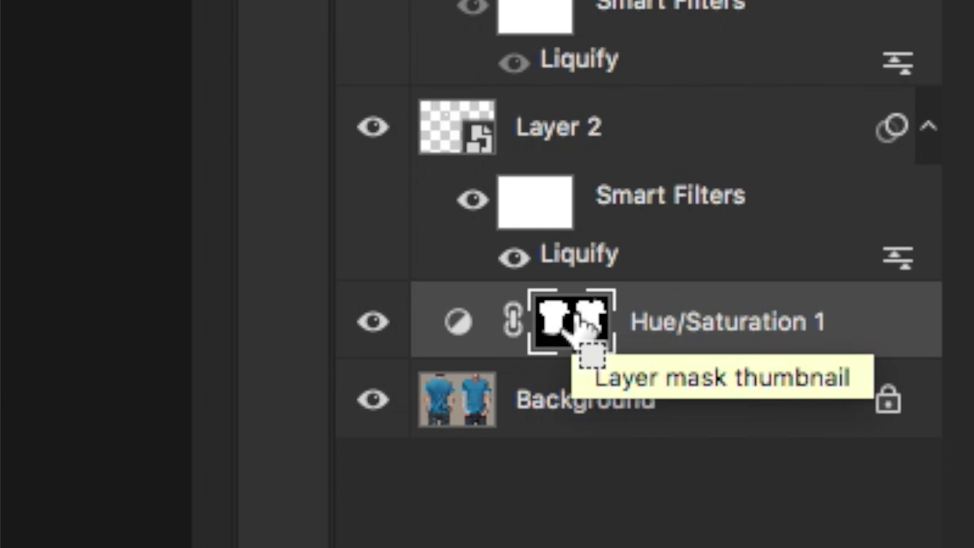
left_click_drag(581, 329, 578, 330)
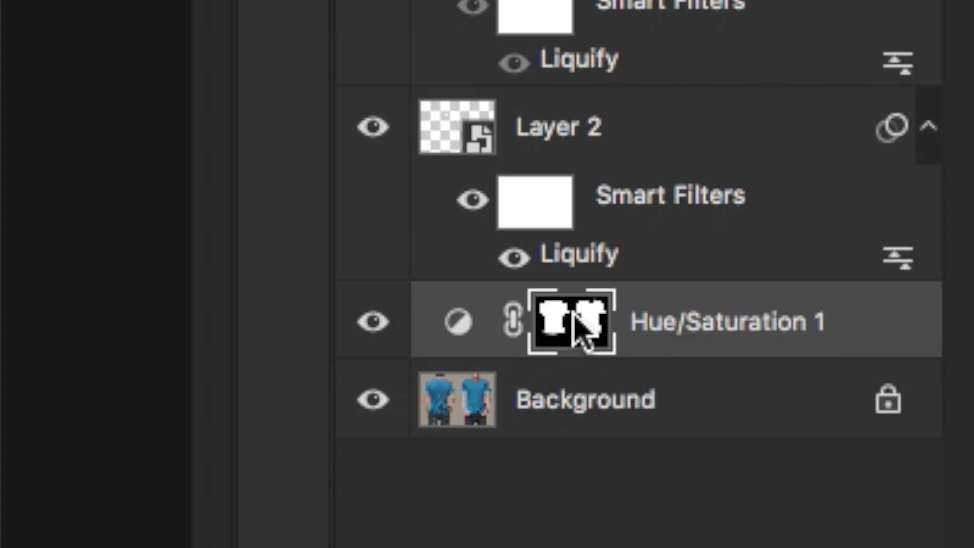
left_click(593, 415)
key("ctrl+j")
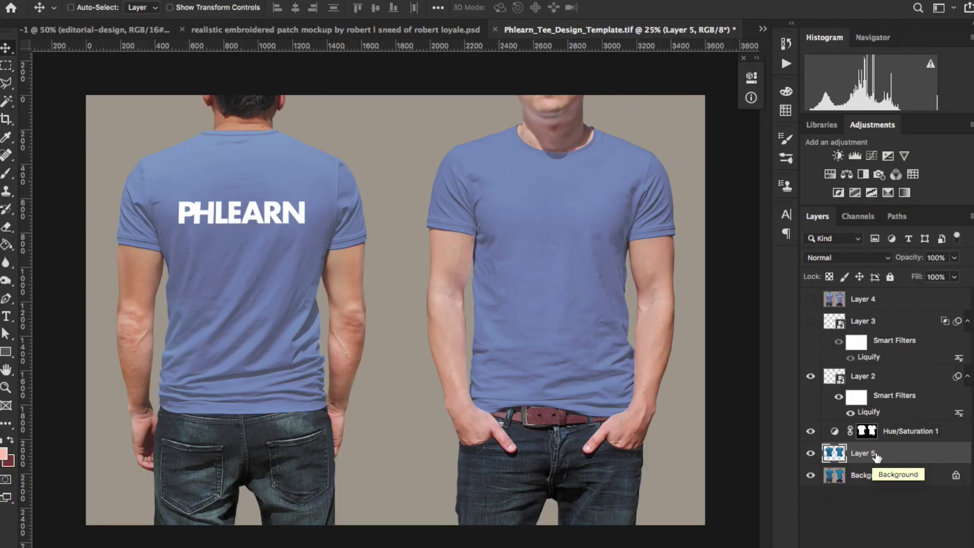
Desaturate the copied shirts with a saturation of -100 and move their layer above Layer 3.
key("ctrl+u")
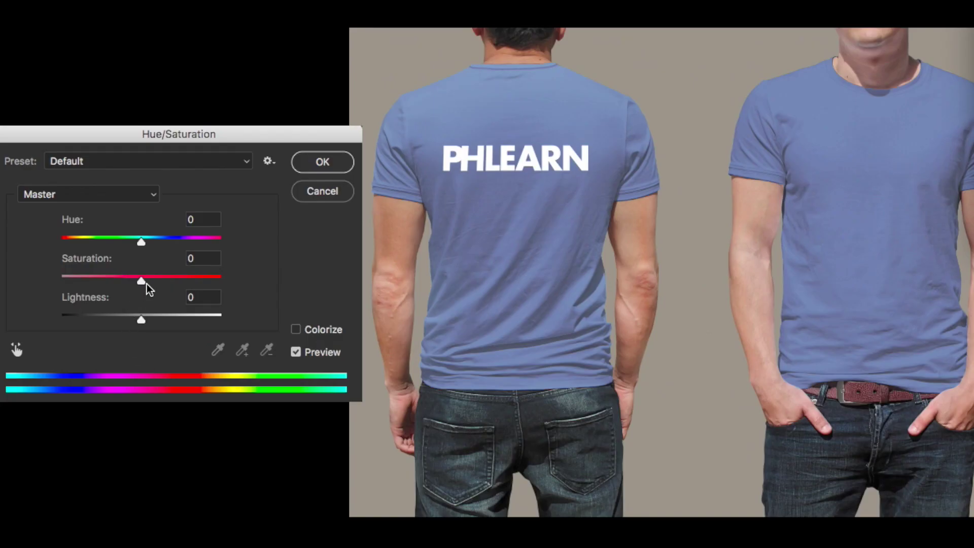
left_click_drag(147, 284, 35, 273)
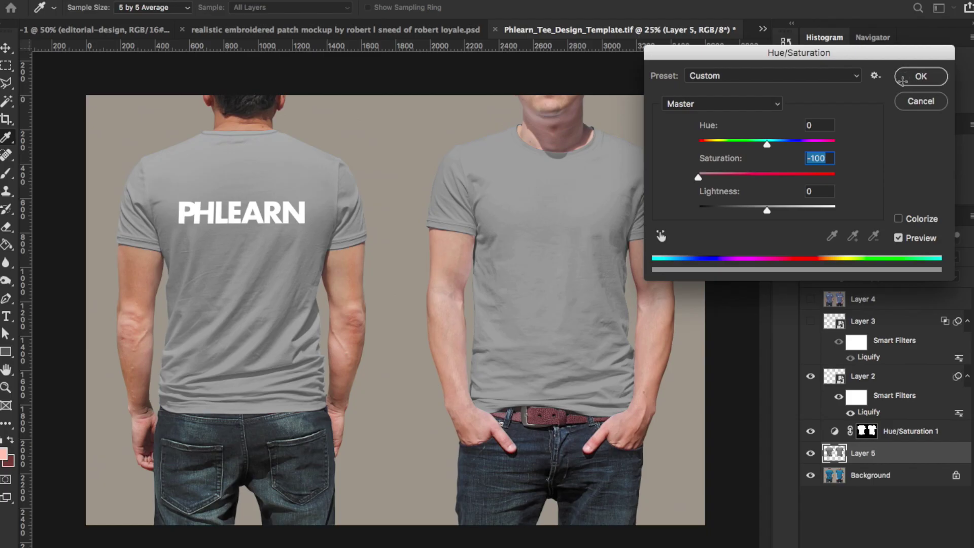
left_click(323, 162)
left_click_drag(651, 459, 678, 140)
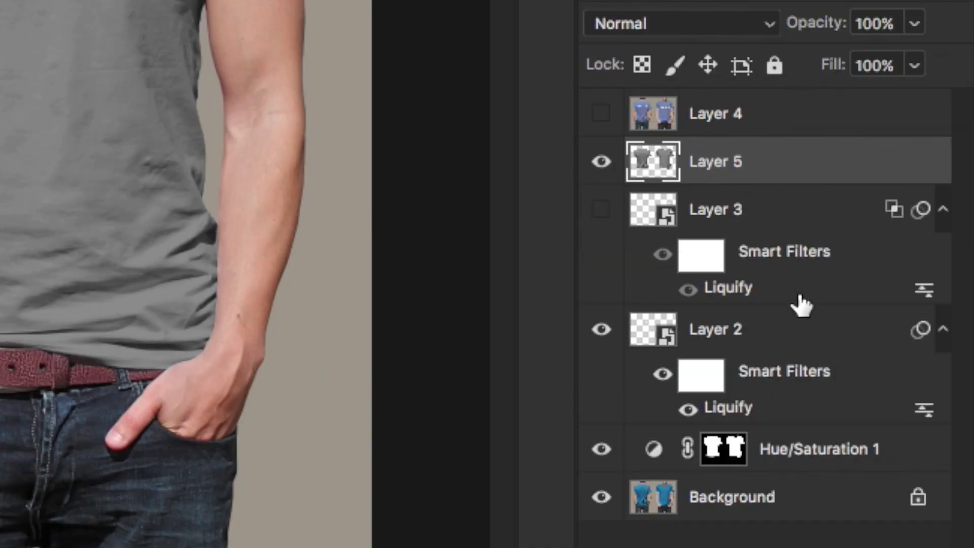
Group Layer 2 and Layer 3 and name the group "graphics".
left_click(801, 327)
left_click(788, 222, "shift")
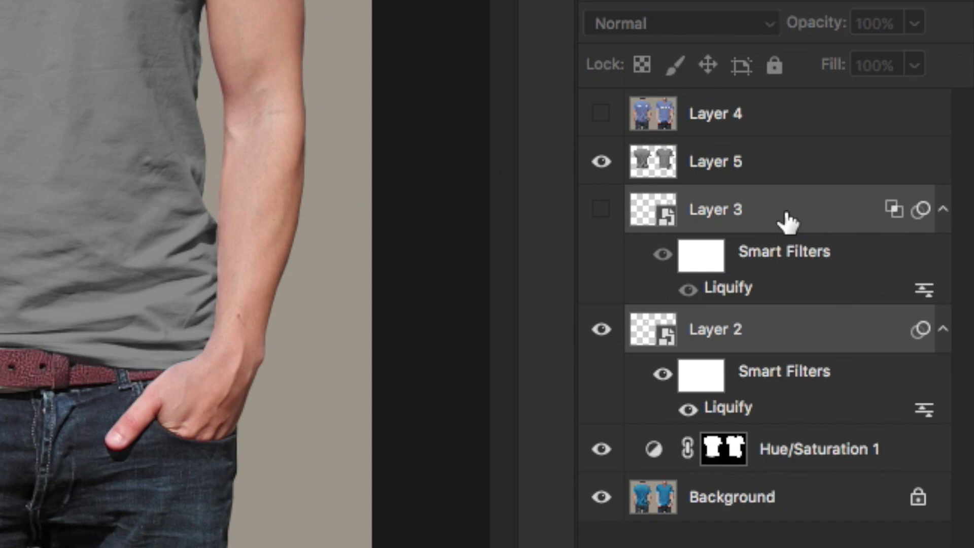
key("ctrl+g")
double_click(718, 206)
type("graphics")
key("Return")
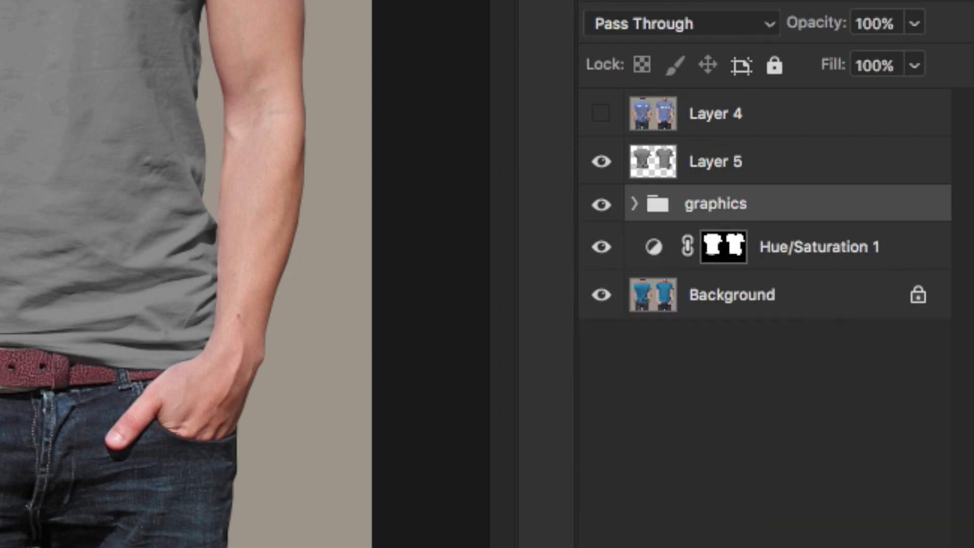
Clip Layer 5 to the graphics group and set its blend mode to Multiply.
left_click(844, 175)
right_click(846, 165)
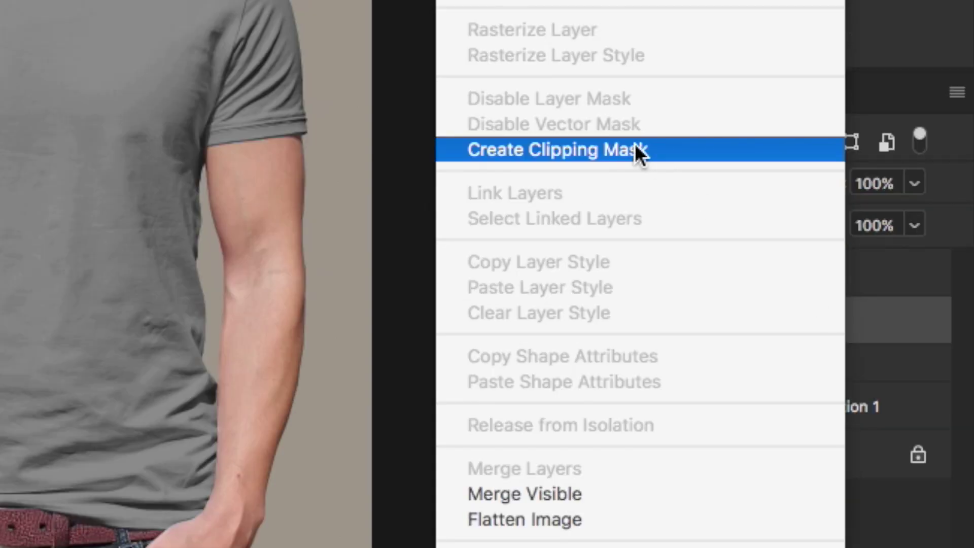
left_click(635, 145)
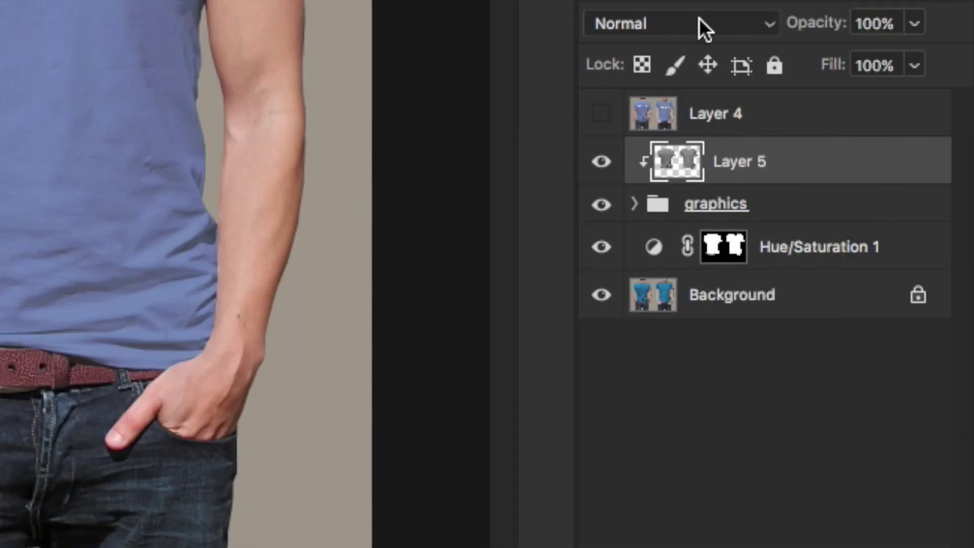
left_click(700, 23)
left_click(665, 104)
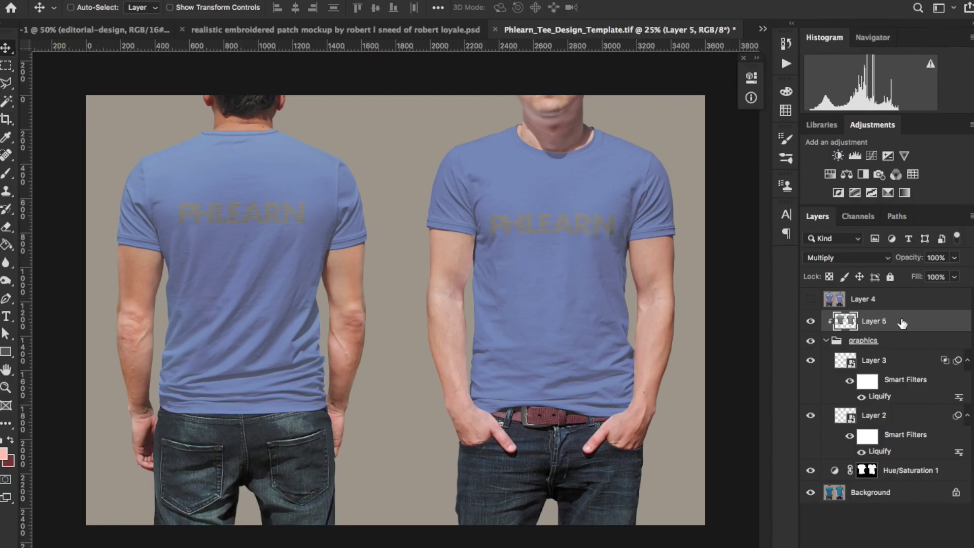
Brighten Layer 5 with Levels, setting the white input to 141 and the midtone to about 0.80.
key("ctrl+l")
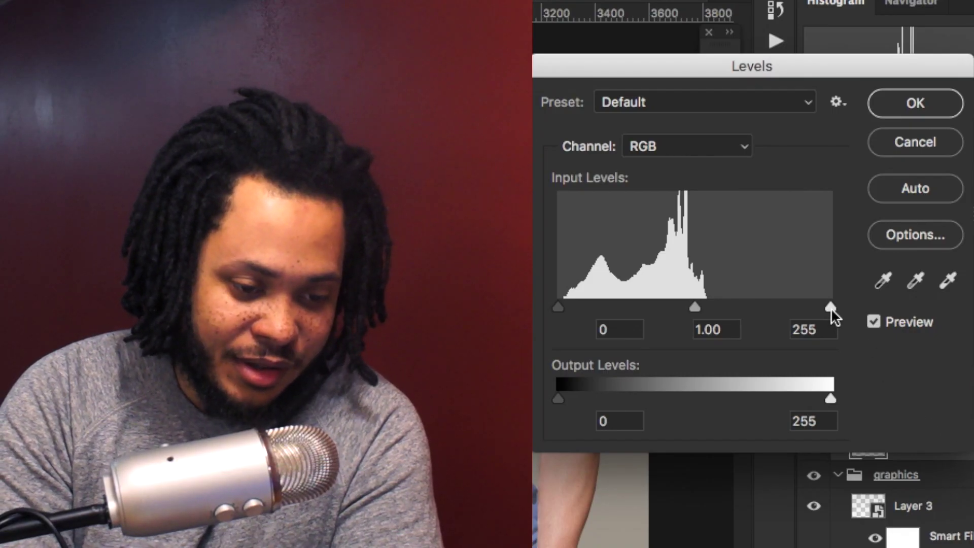
left_click_drag(829, 308, 890, 315)
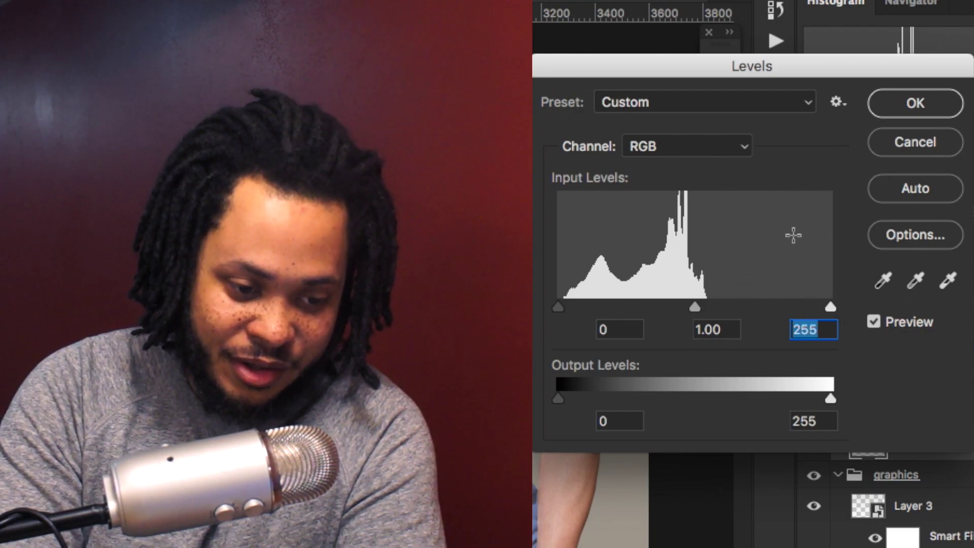
left_click_drag(829, 305, 709, 303)
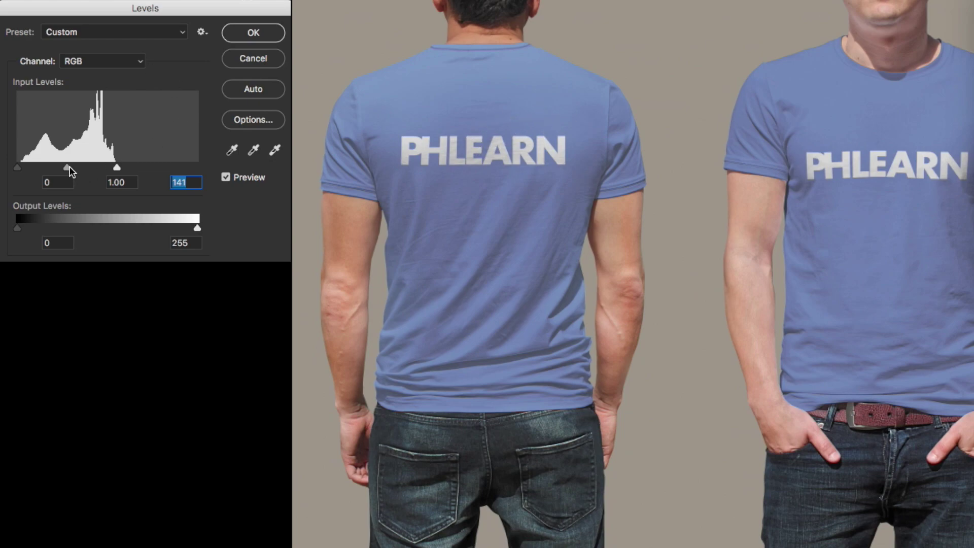
left_click_drag(75, 165, 74, 165)
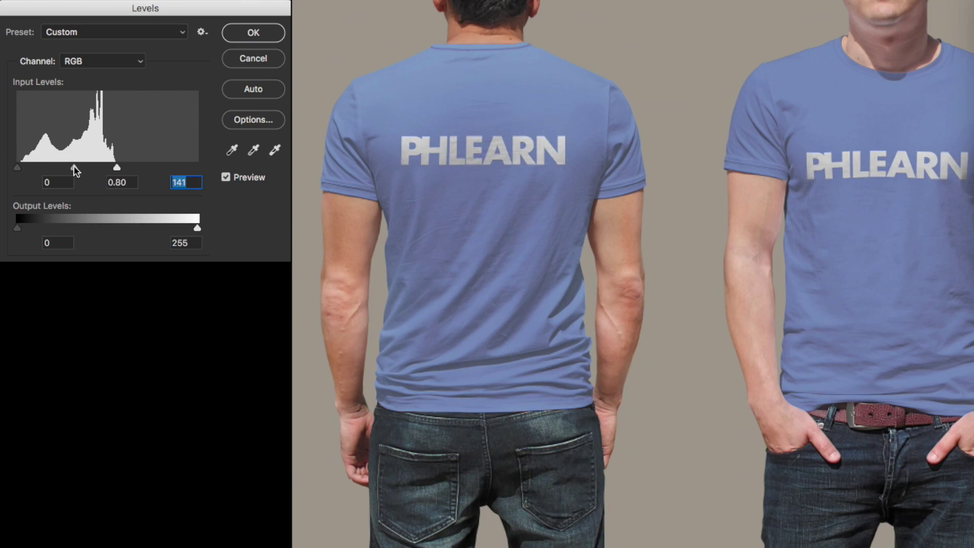
left_click_drag(74, 165, 75, 166)
left_click_drag(77, 164, 75, 163)
left_click(75, 163)
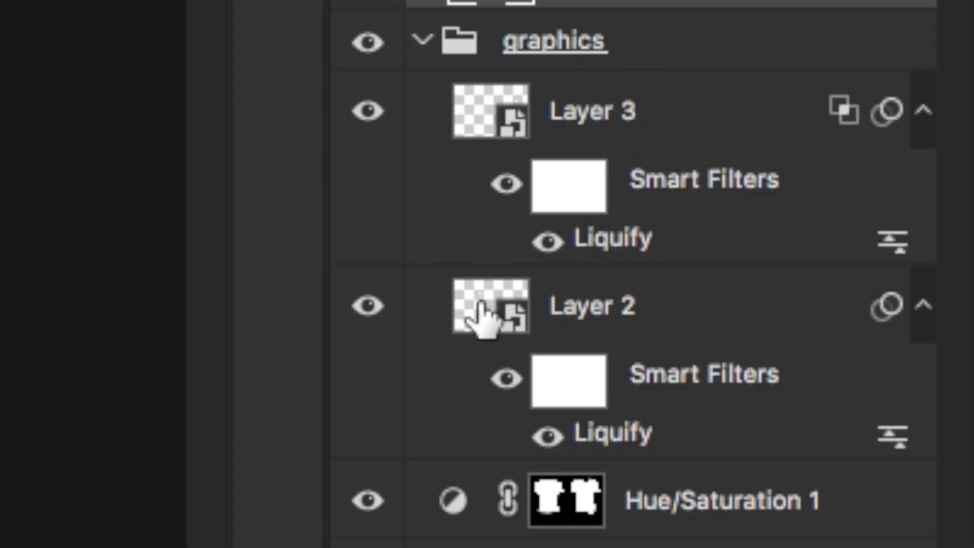
Open Layer 2's smart object with its embedded profile, move the PHLEARN text down the canvas, then save and close it.
left_click(481, 317)
double_click(481, 317)
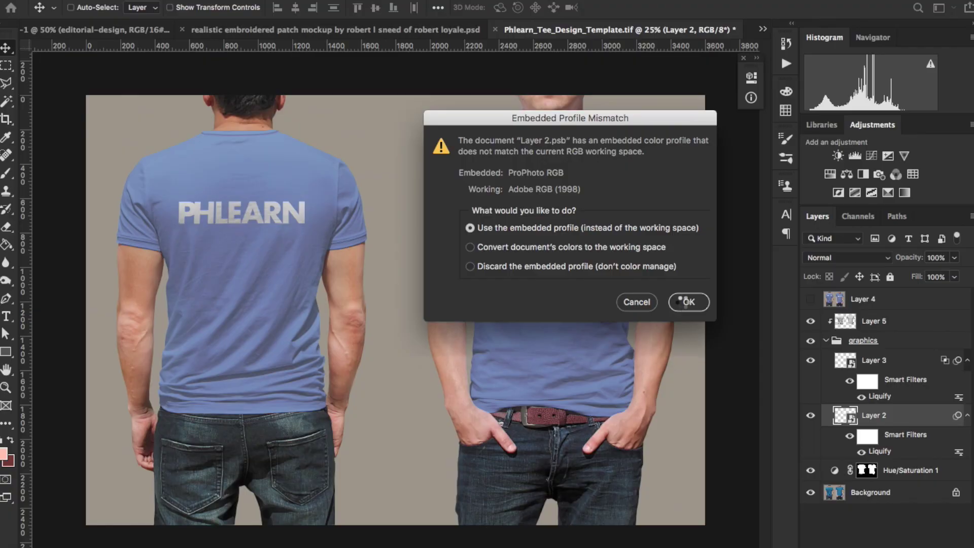
left_click(683, 301)
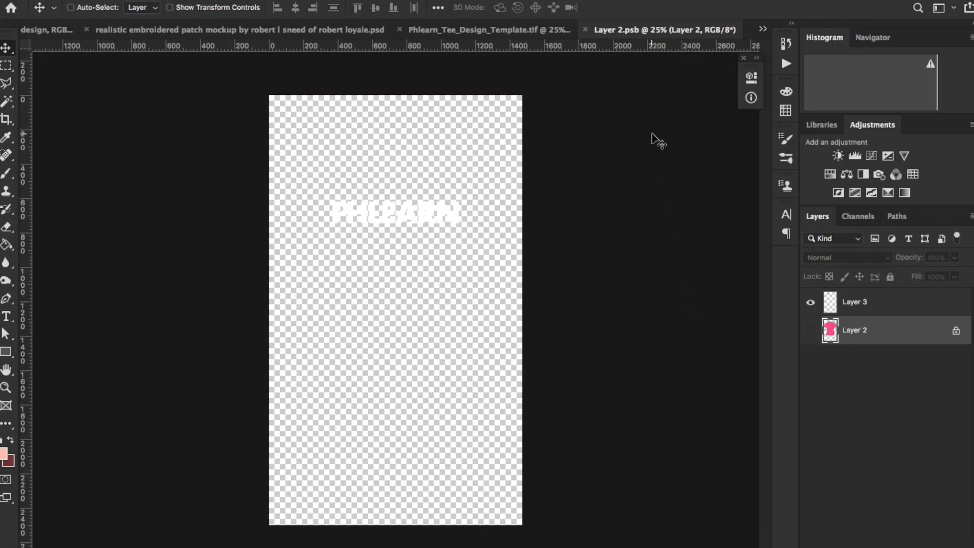
left_click_drag(634, 33, 860, 75)
left_click_drag(859, 218, 858, 295)
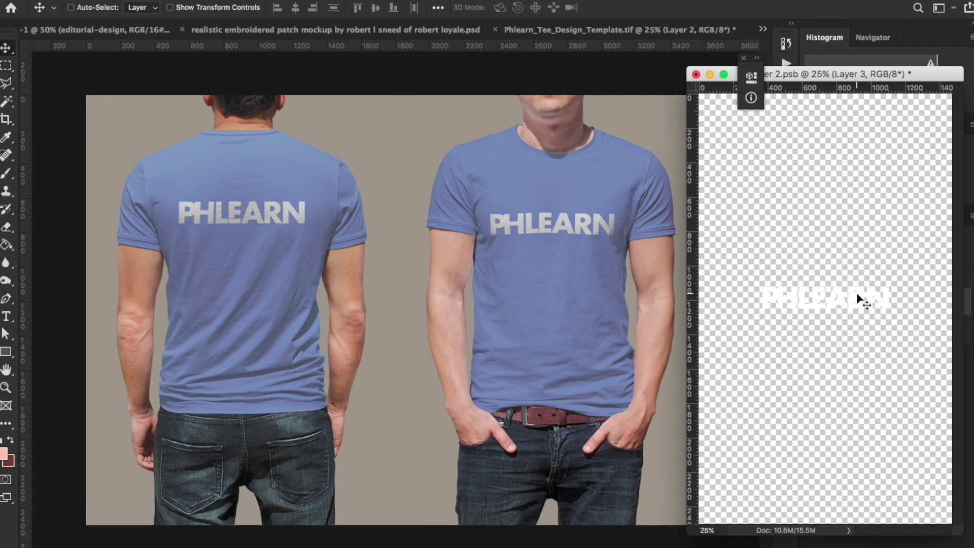
key("super+s")
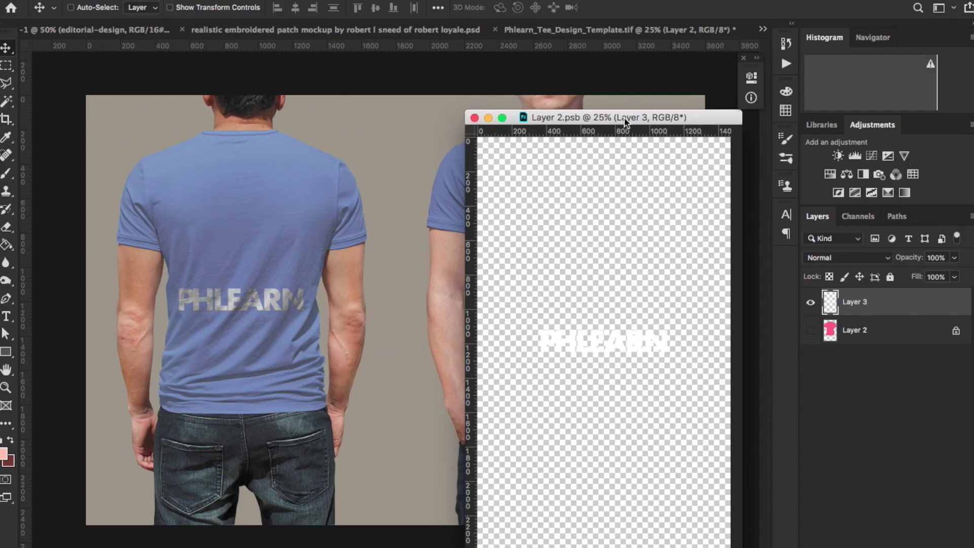
left_click_drag(625, 121, 597, 127)
key("super+s")
key("super+w")
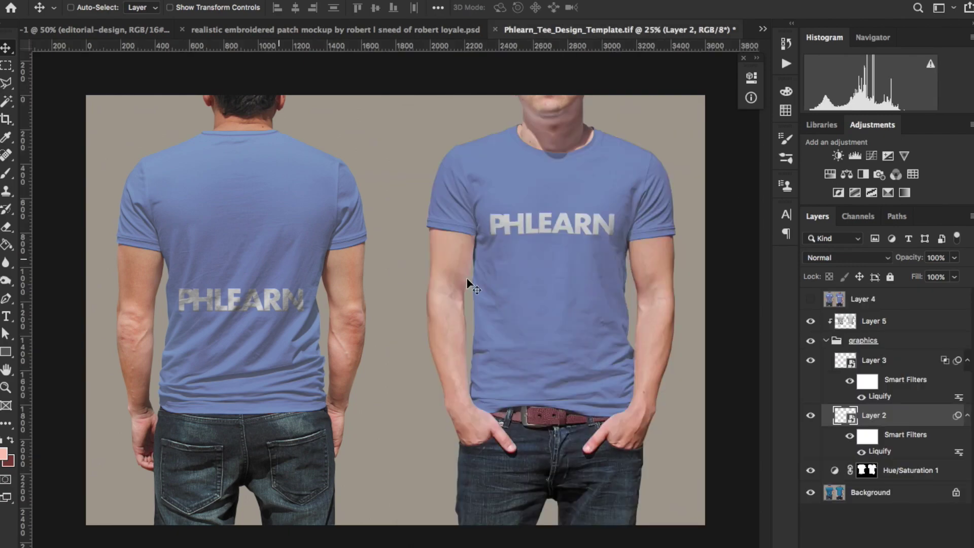
Adjust the midtone input of Layer 5 with Levels.
left_click(883, 325)
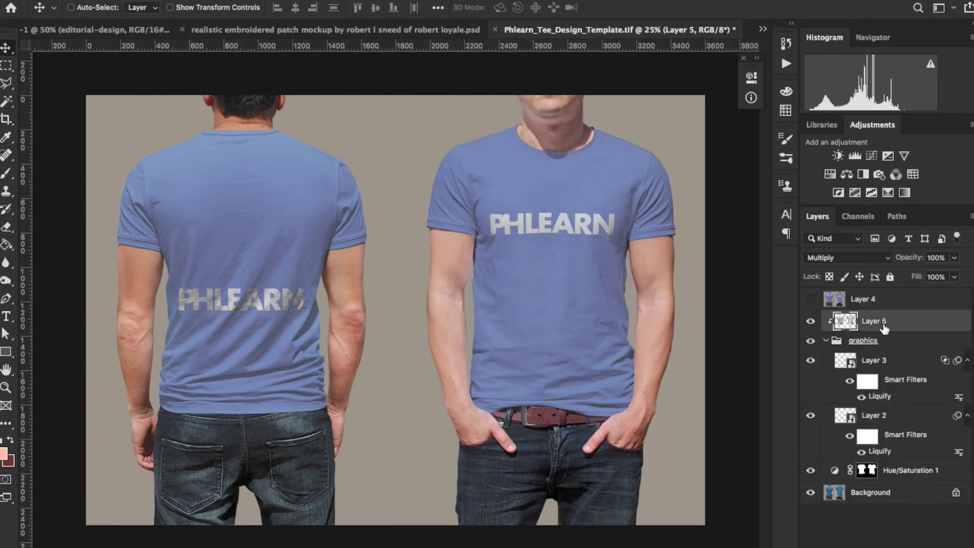
key("super+l")
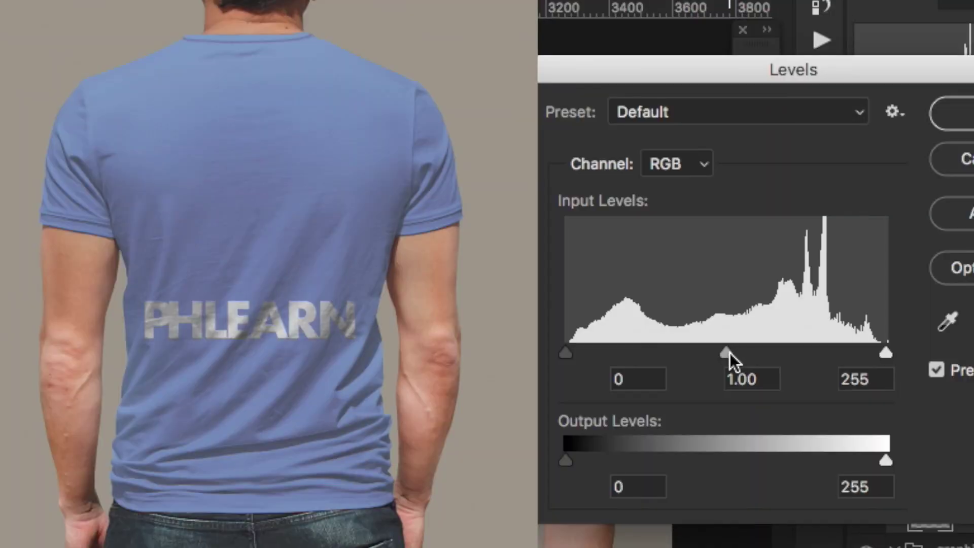
left_click_drag(736, 232, 719, 231)
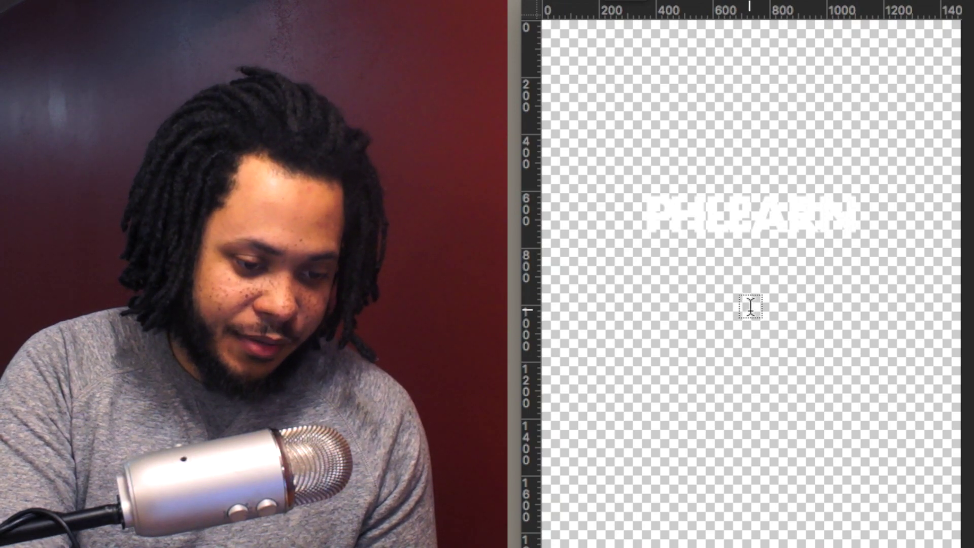
Add the text REDONE below PHLEARN in the back design and tighten its letter spacing.
type("REDONE")
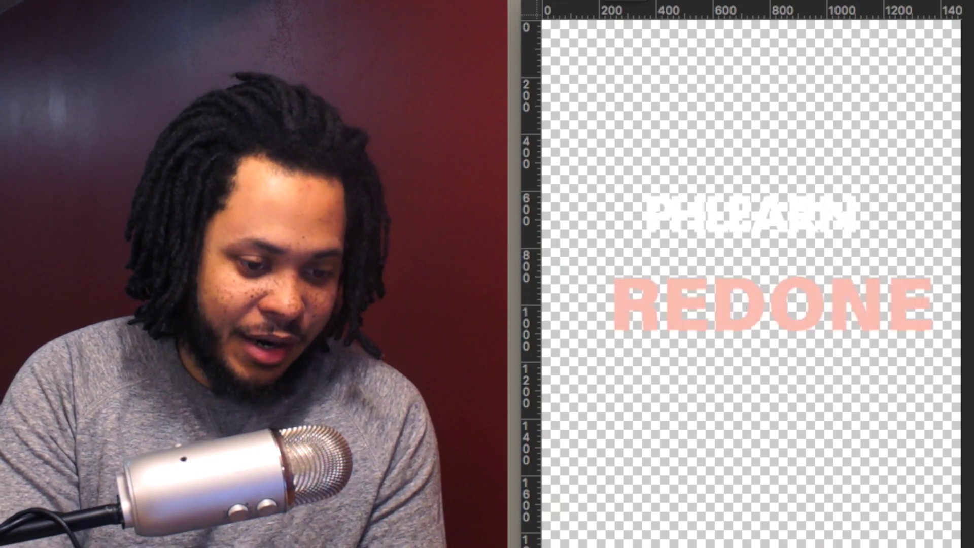
double_click(681, 310)
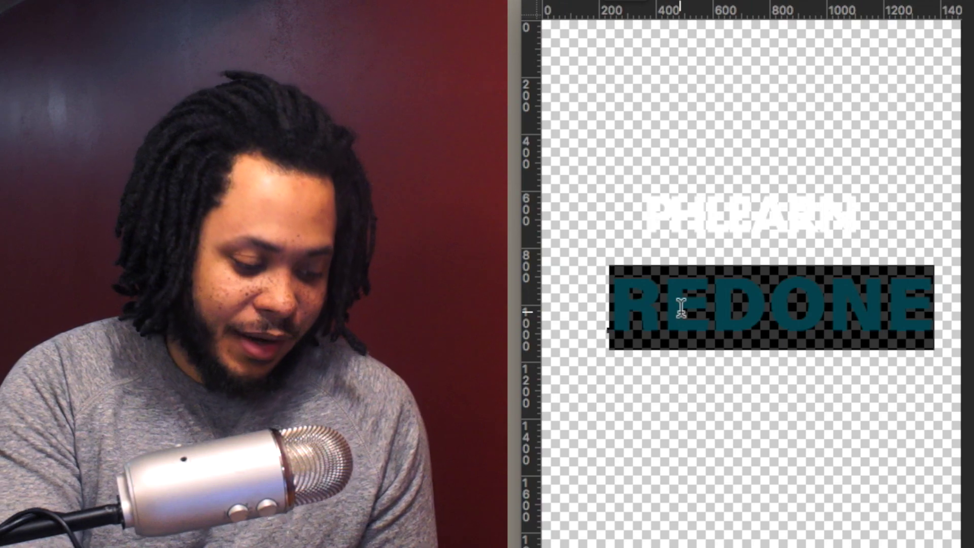
key("alt+Left")
key("alt+Left")
key("alt+Left")
key("alt+Left")
key("alt+Left")
key("alt+Left")
key("alt+Left")
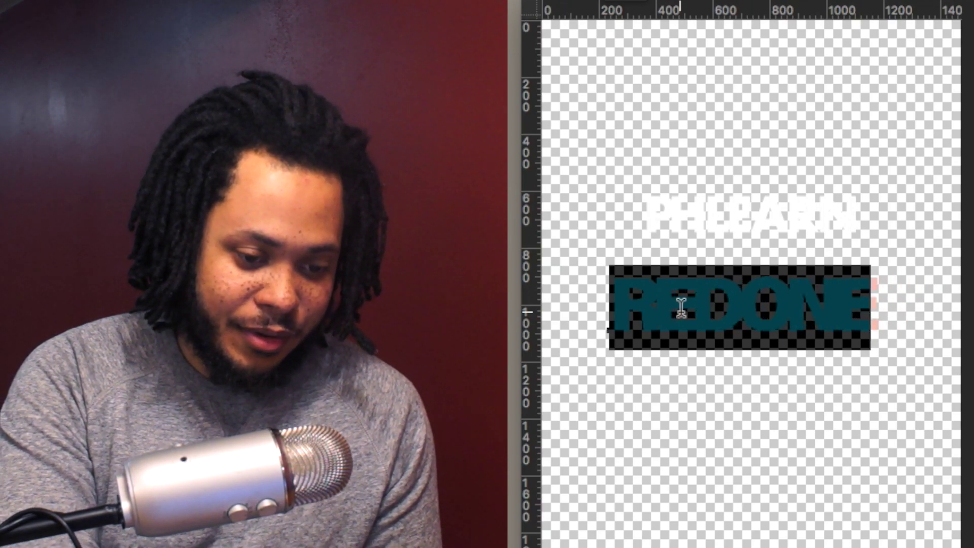
key("alt+Right")
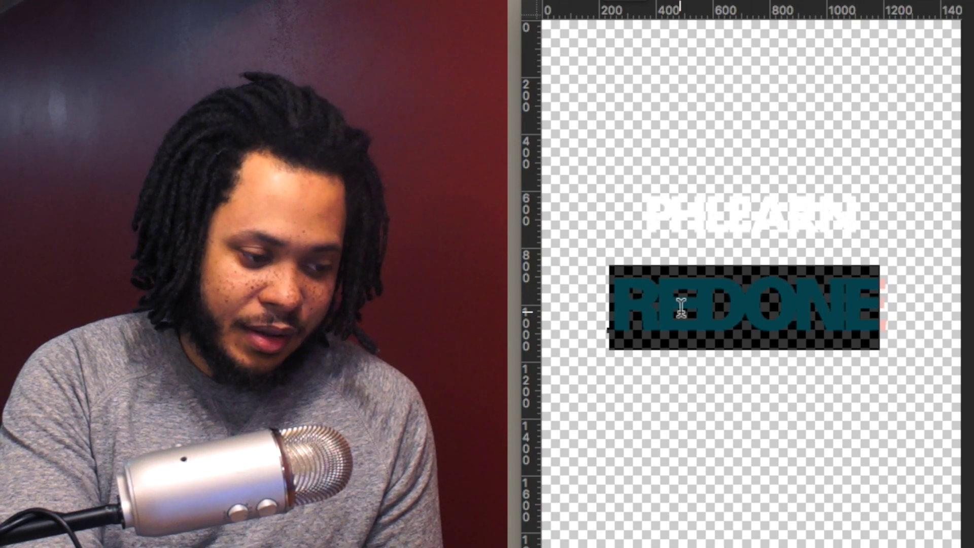
key("alt+Right")
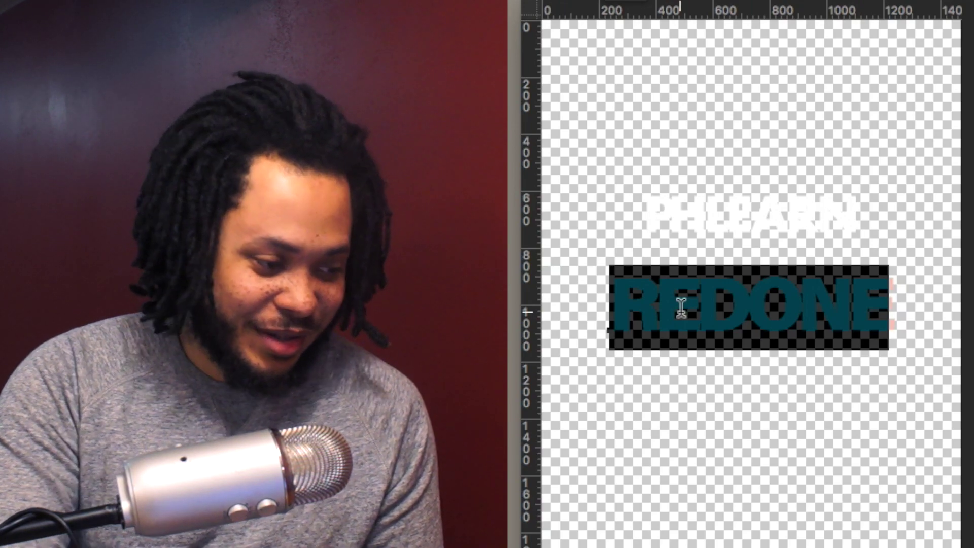
key("super+Return")
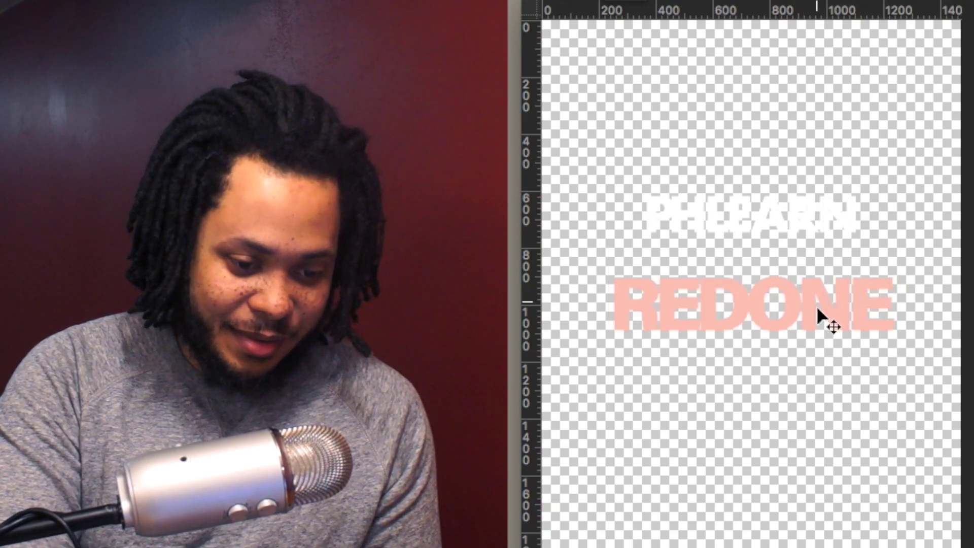
Move REDONE up closer beneath PHLEARN and recolour it white.
left_click_drag(837, 300, 836, 279)
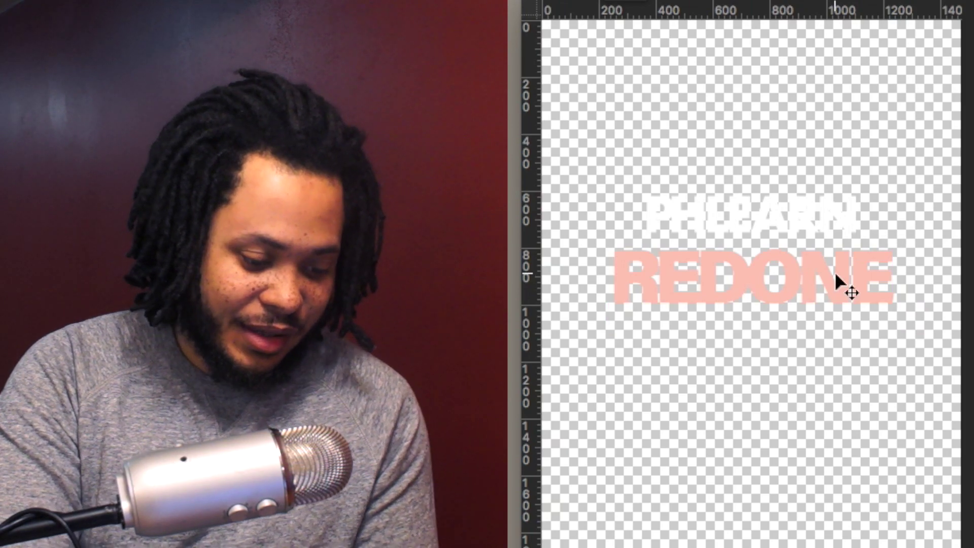
left_click(781, 1)
left_click_drag(491, 173, 413, 141)
key("Return")
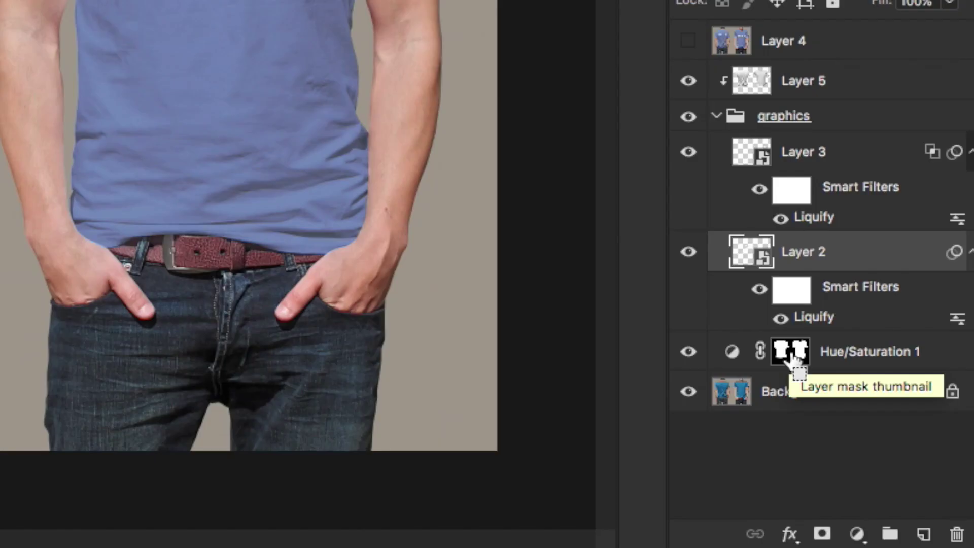
Load the Hue/Saturation layer's shirt mask as a selection and add it as a layer mask on the graphics group.
left_click(794, 358, "ctrl")
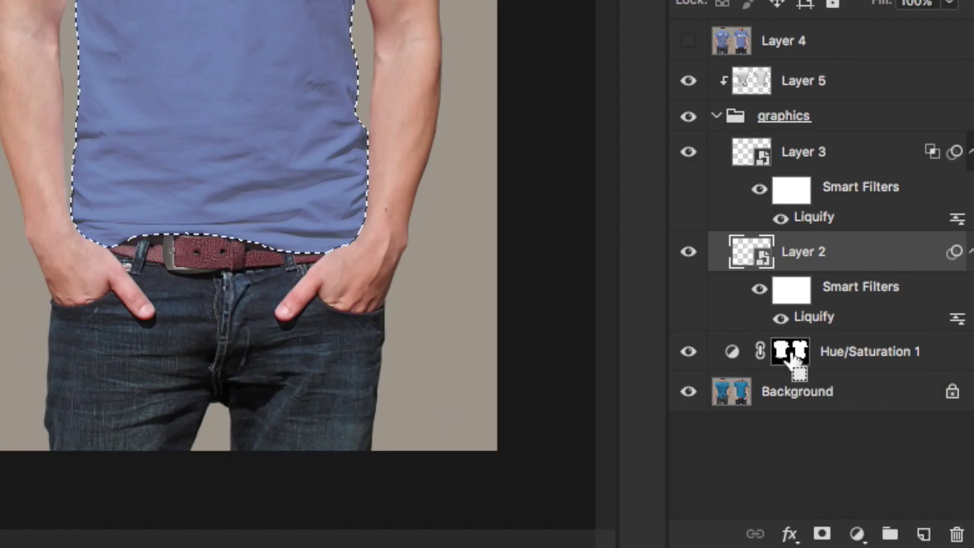
left_click(839, 124)
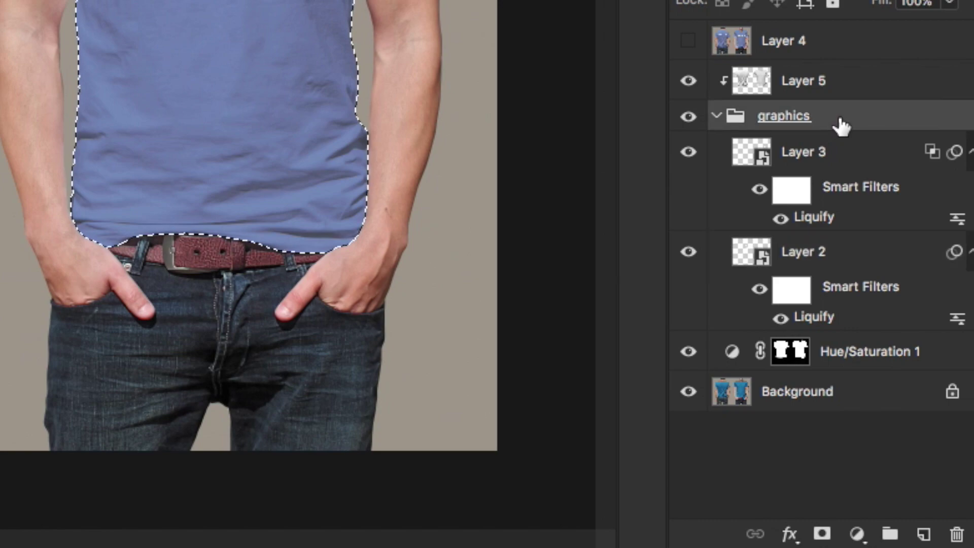
left_click(823, 533)
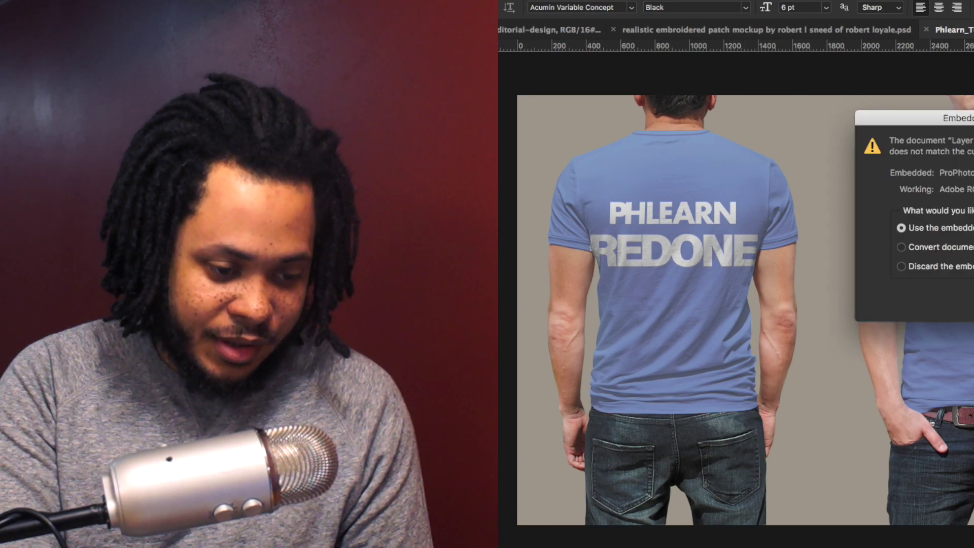
Open Layer 2's smart object with its embedded profile, scale REDONE to about 91%, and return to the T-shirt template document.
key("Return")
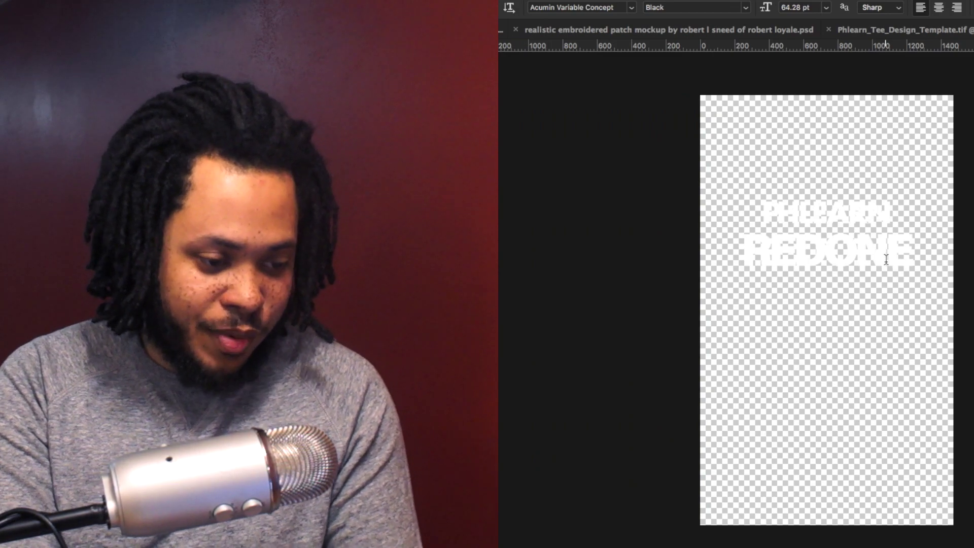
key("v")
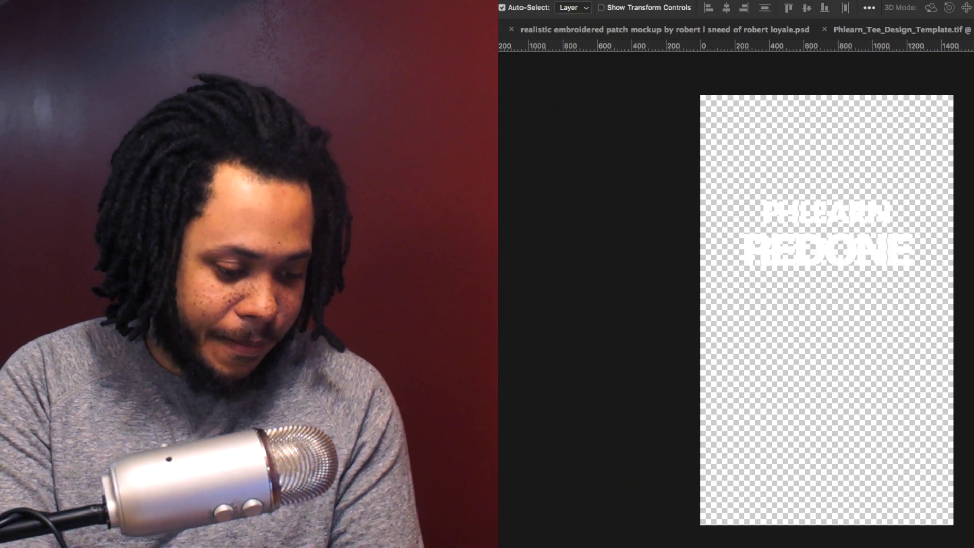
key("ctrl+t")
left_click_drag(742, 227, 752, 233)
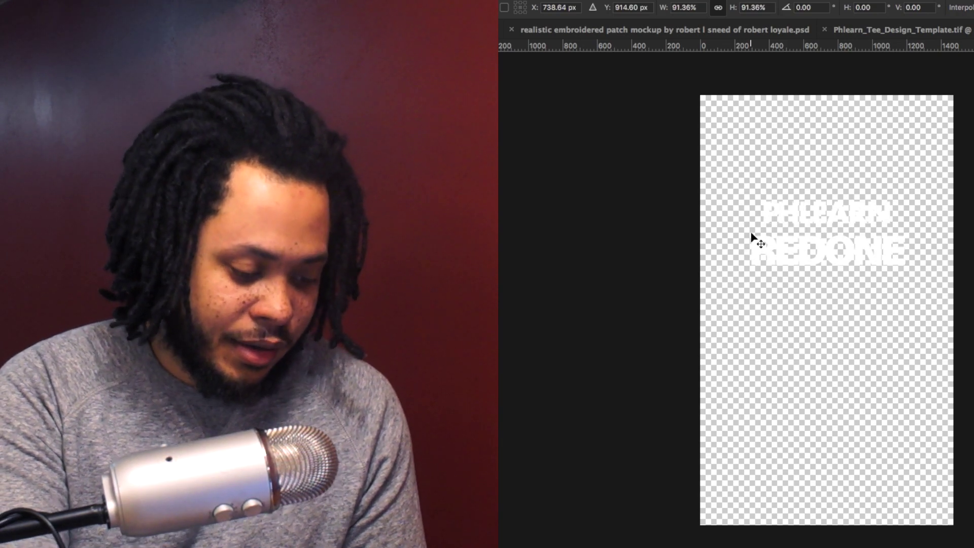
key("Return")
left_click(889, 32)
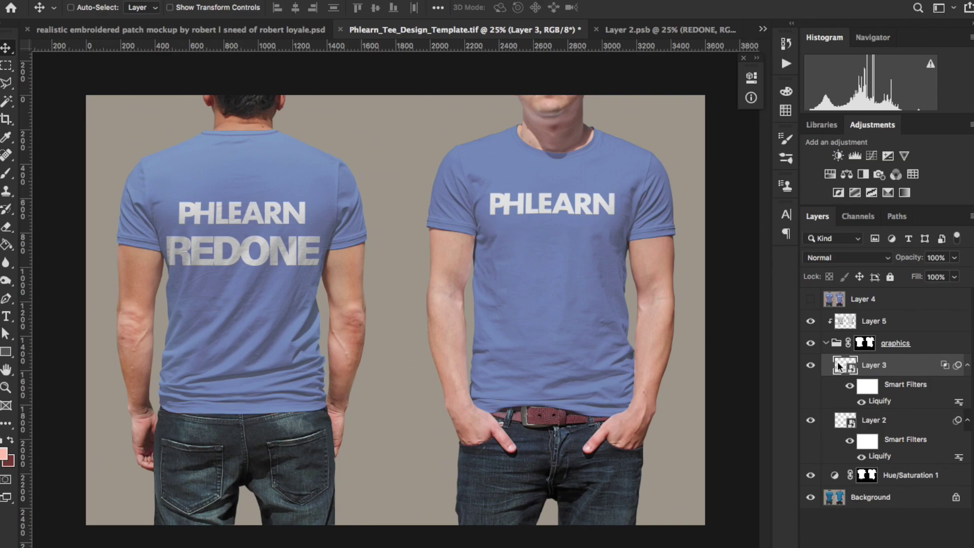
Open Layer 3's smart object, move its PHLEARN text down the canvas, save it and return to the template.
double_click(840, 366)
left_click_drag(169, 192, 167, 286)
key("super+s")
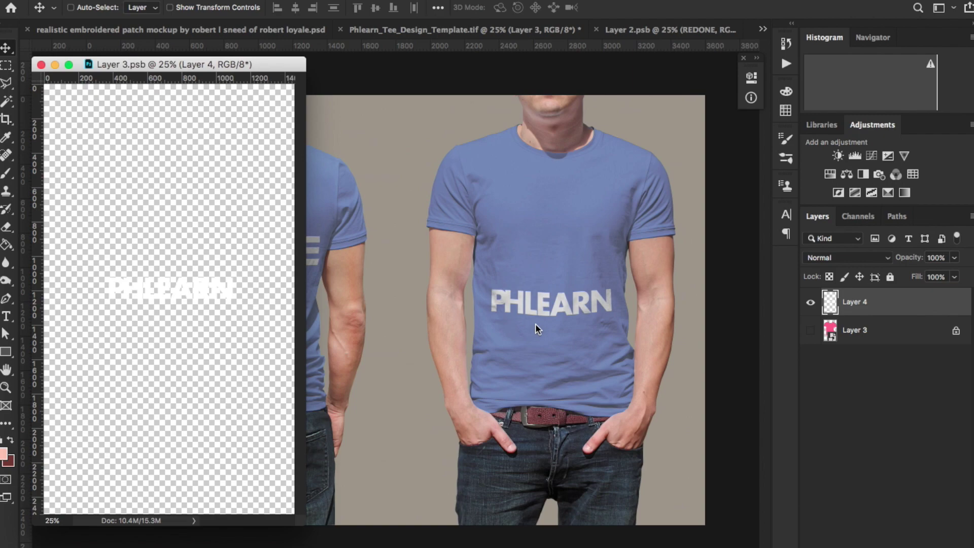
left_click(638, 227)
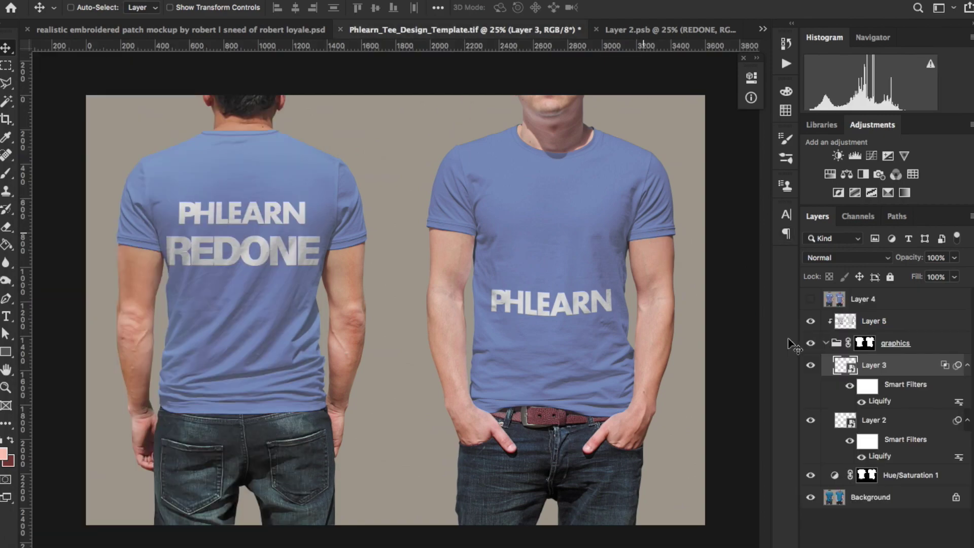
Hide Layer 5 and move the front shirt's PHLEARN graphic up to the chest.
left_click(811, 322)
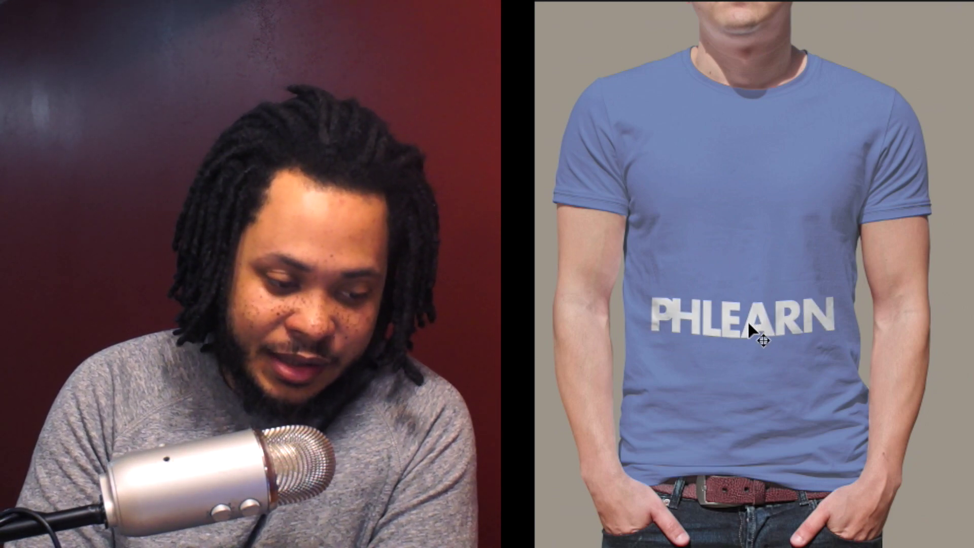
left_click_drag(750, 327, 755, 211)
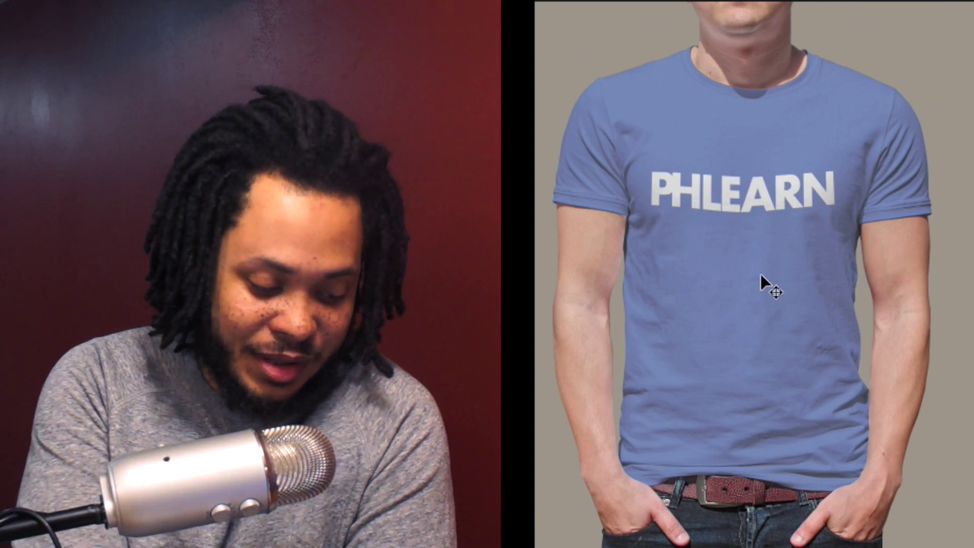
Undo the last change to the front PHLEARN graphic and add a Curves adjustment above Layer 5 as a clipping mask.
key("ctrl+z")
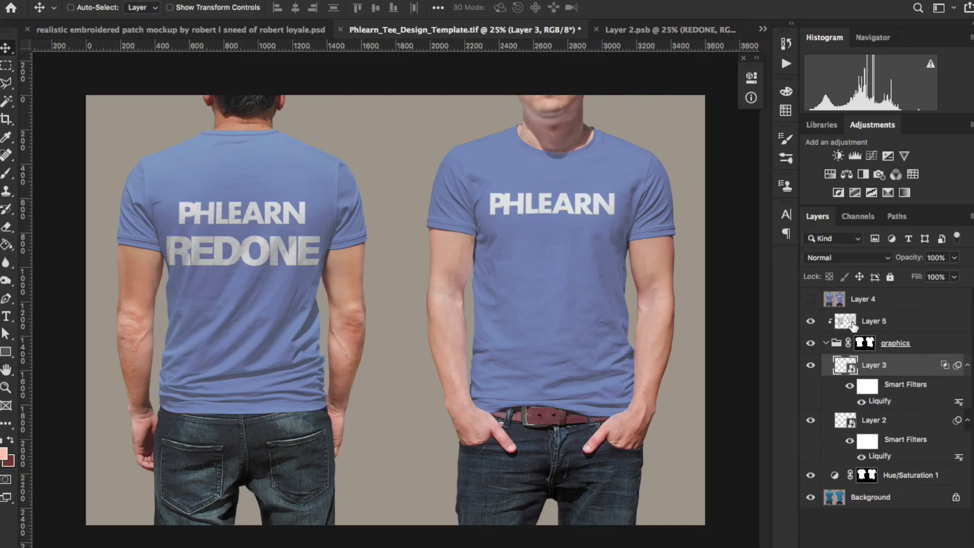
left_click(853, 324)
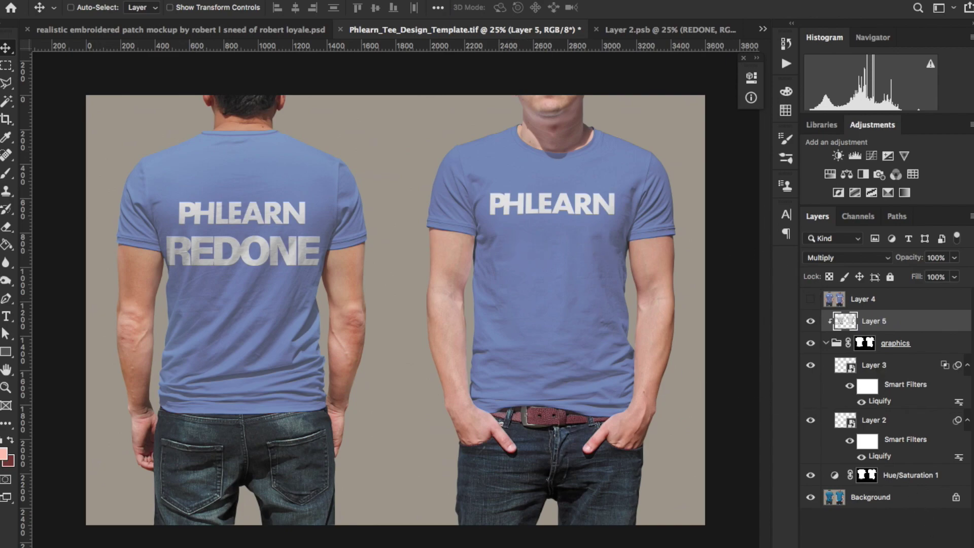
left_click(868, 547)
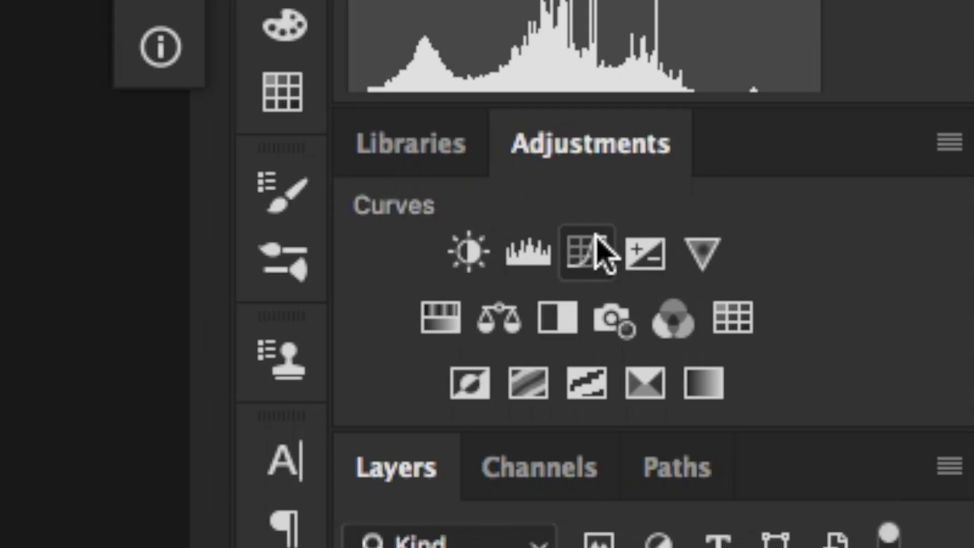
left_click(598, 257)
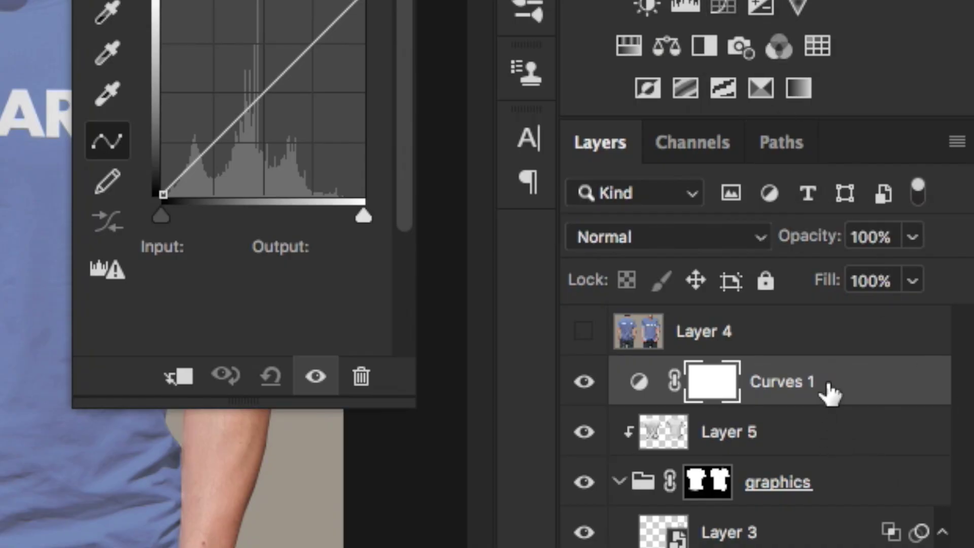
right_click(832, 386)
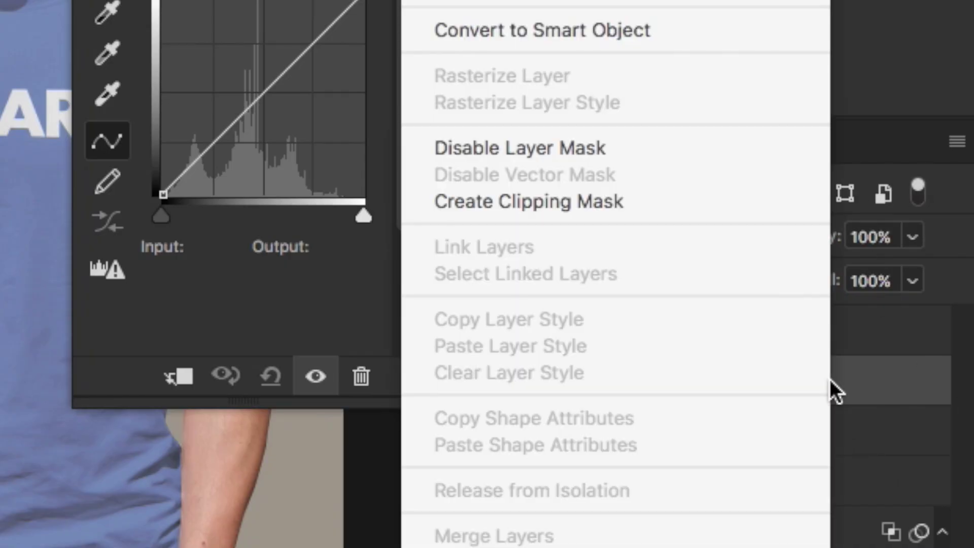
left_click(632, 199)
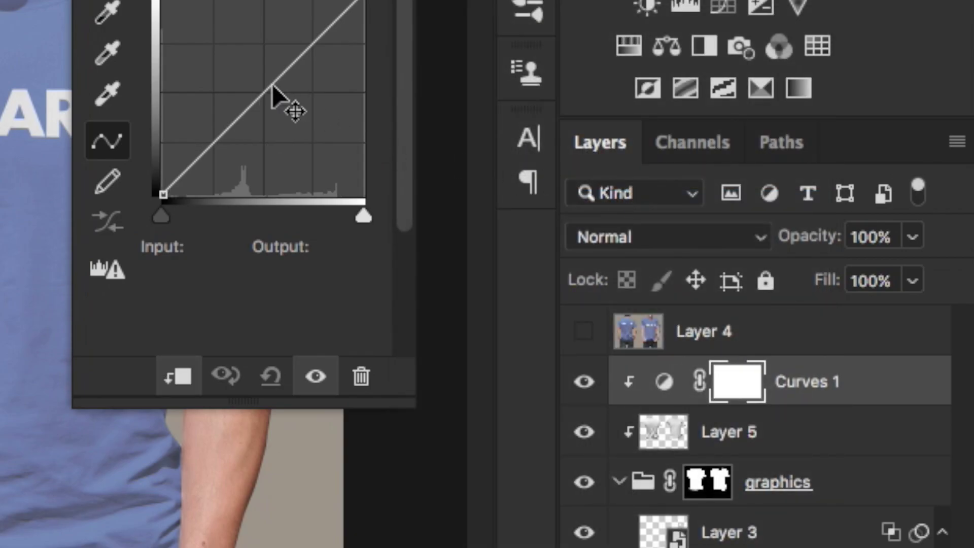
Darken the graphics by pulling the RGB curve's midpoint down to input 131, output 91, and close the curve's properties.
left_click_drag(268, 91, 267, 131)
left_click_drag(671, 209, 671, 208)
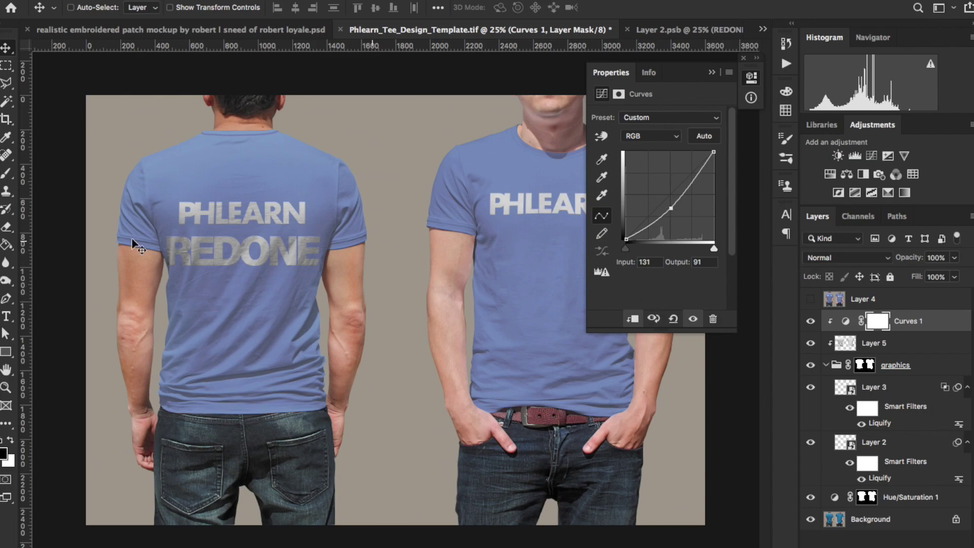
left_click(847, 257)
key("Escape")
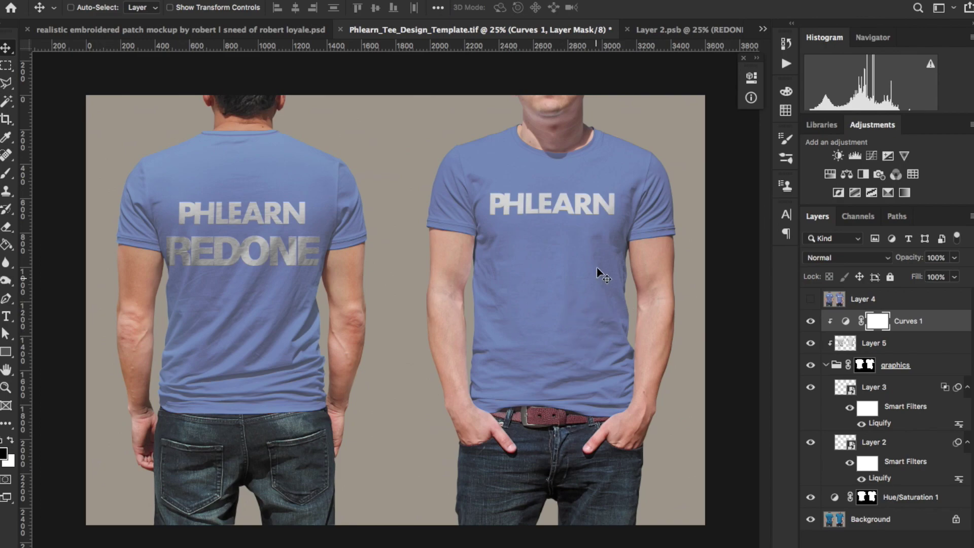
Invert the Curves 1 layer mask and brush over the folds on the front shirt's side below the PHLEARN lettering.
left_click(5, 174)
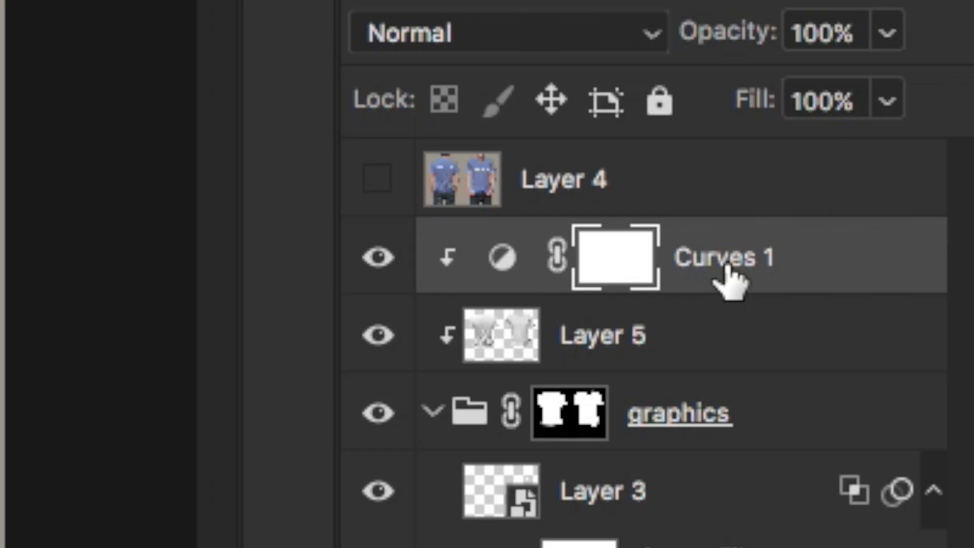
key("ctrl+i")
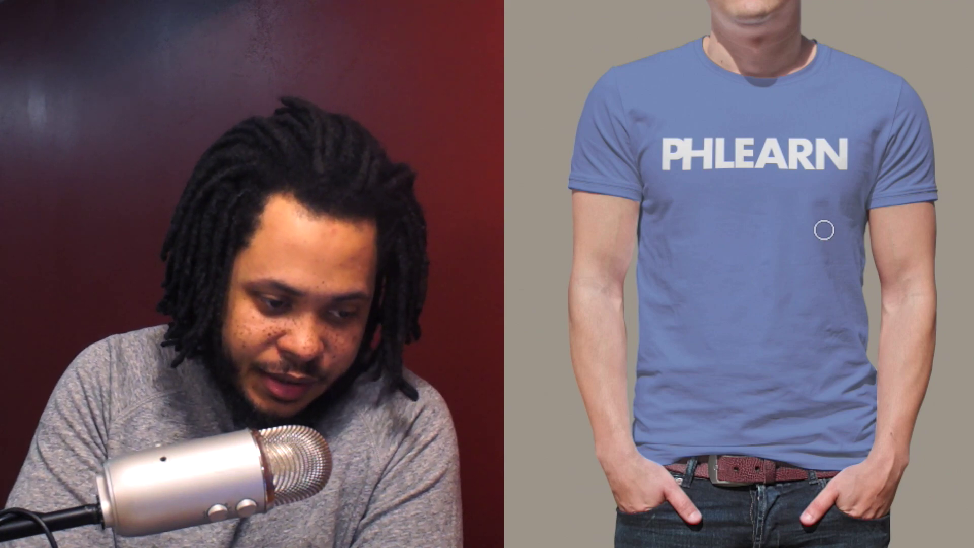
left_click_drag(824, 249, 830, 267)
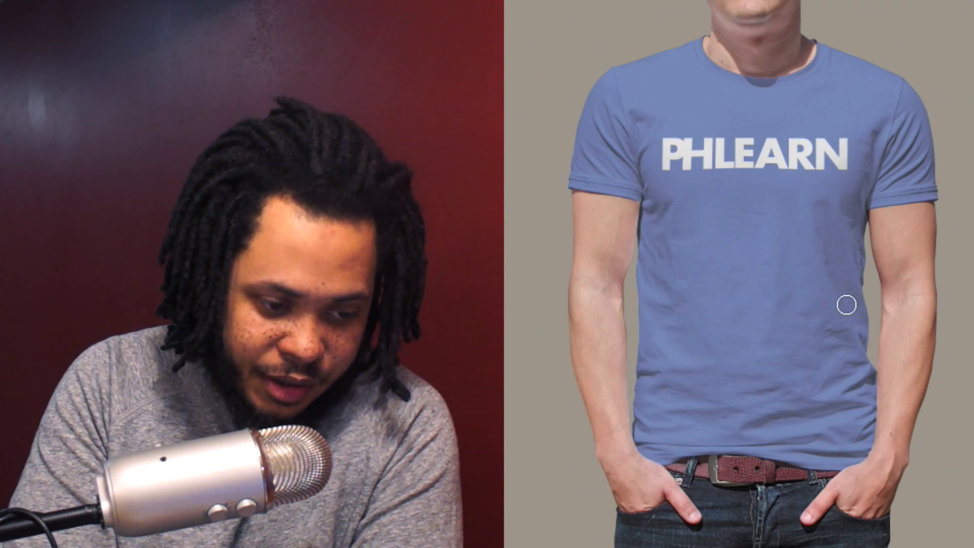
left_click_drag(829, 244, 843, 255)
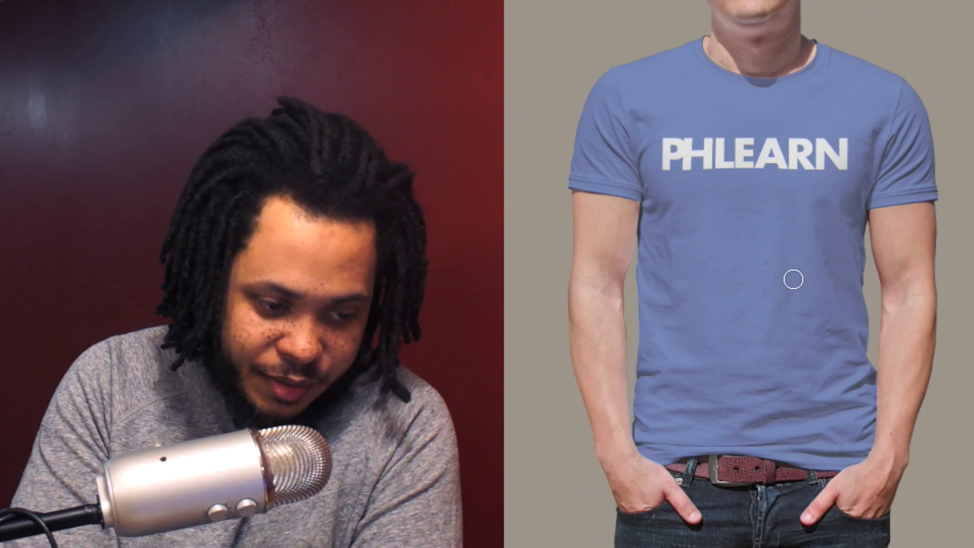